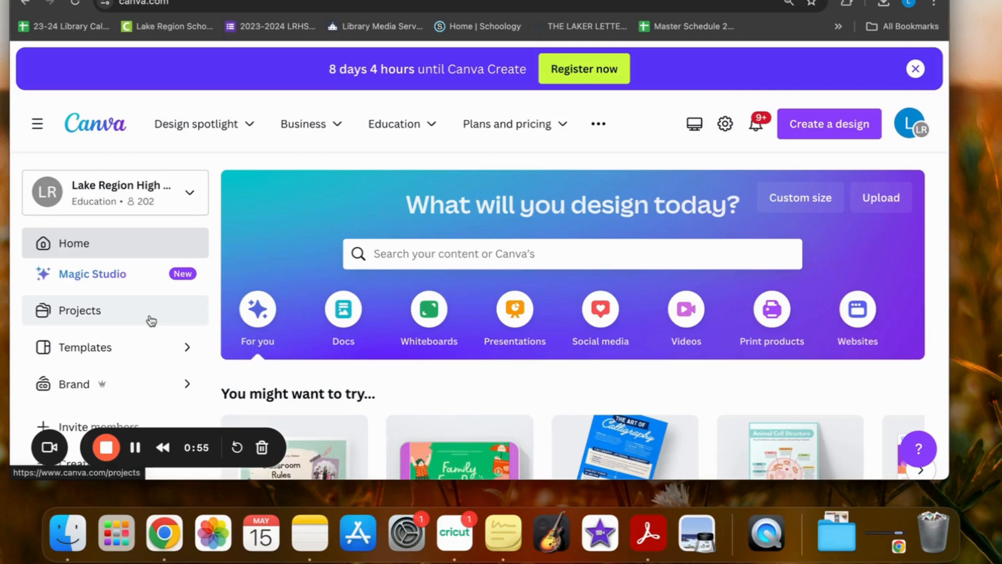
# Create a new blank design using the Flyer (Portrait 8.5 × 11 in) format.
pyautogui.moveTo(205, 121)
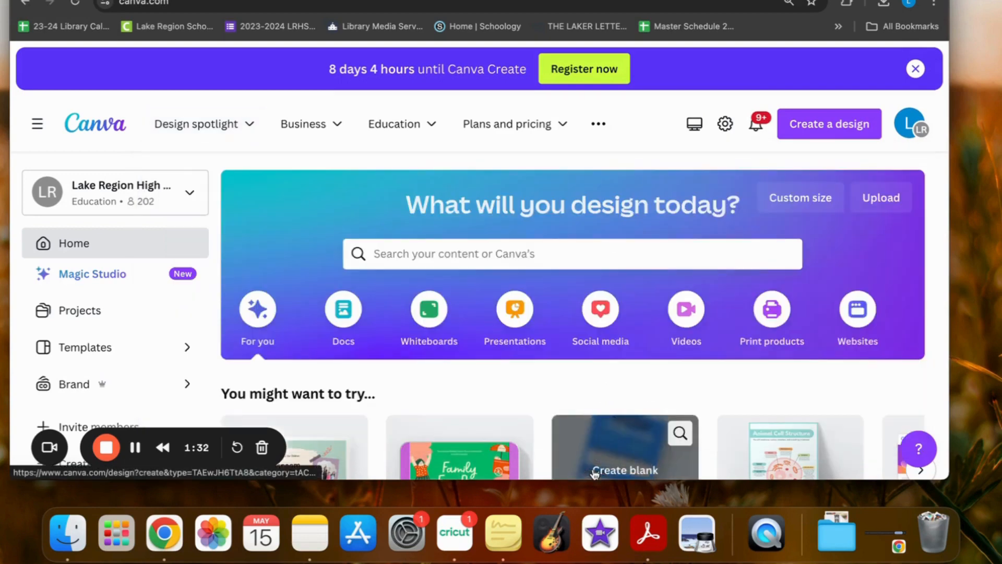
pyautogui.click(813, 134)
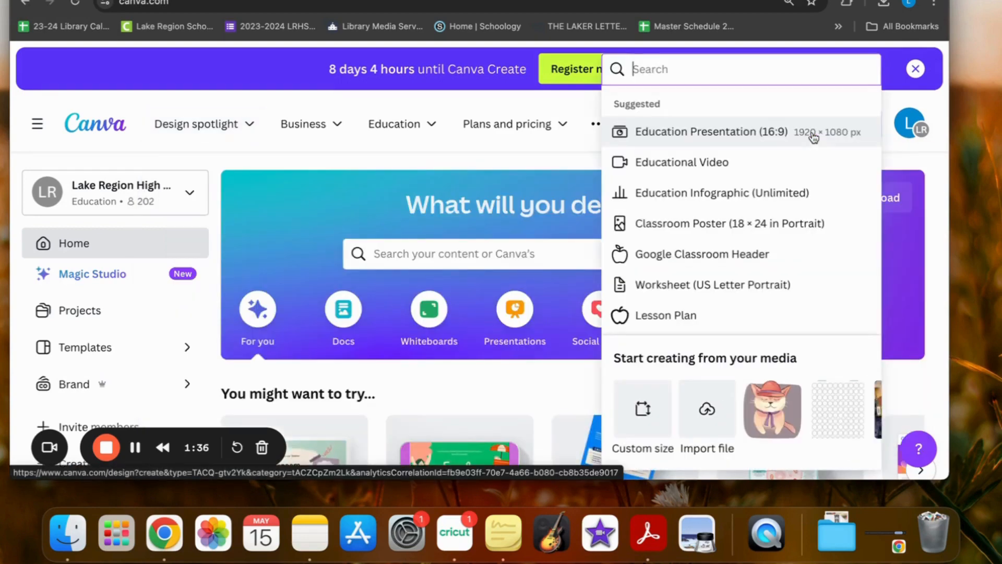
pyautogui.write('flyer')
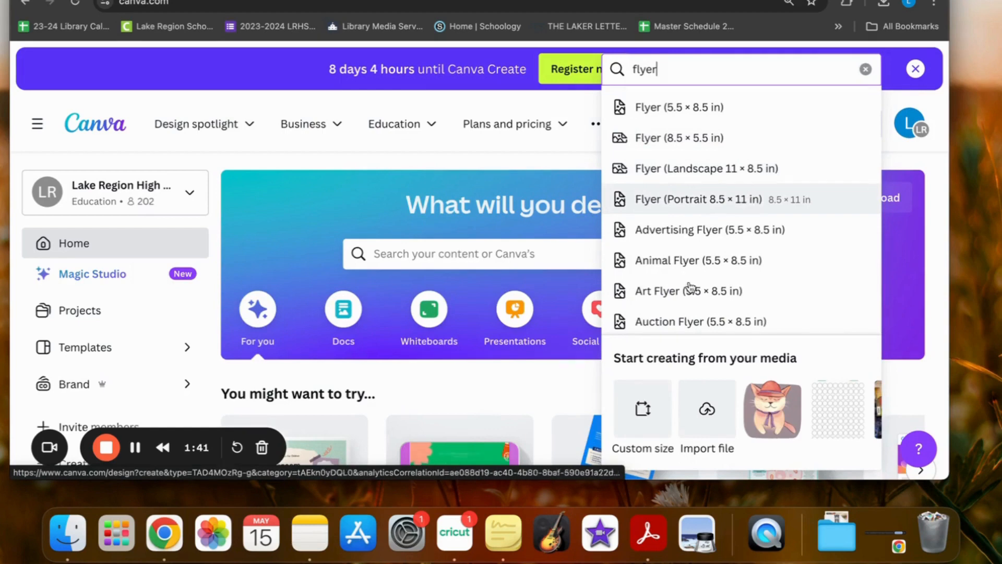
pyautogui.click(759, 207)
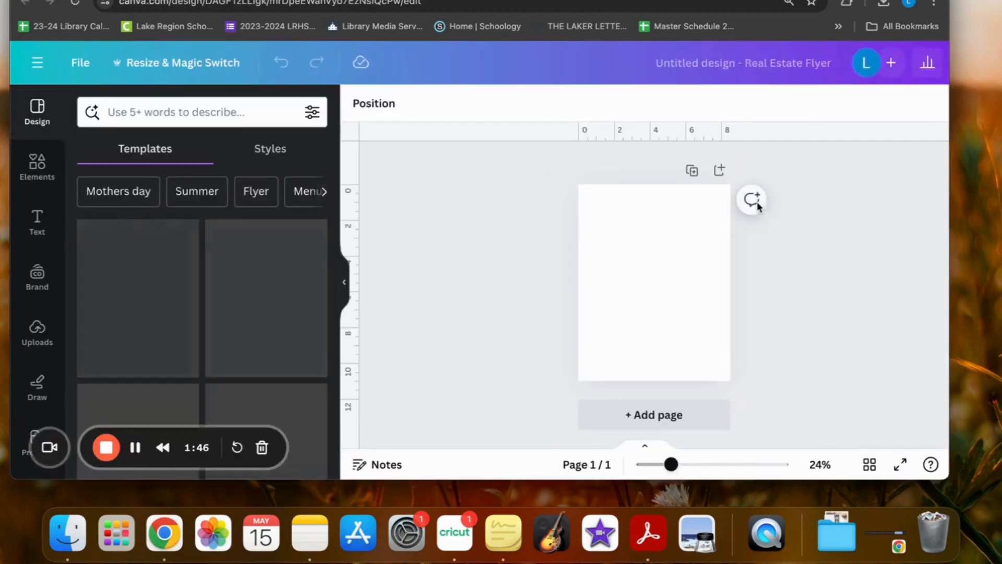
# Browse the flyer templates and apply the recently used "Hello Summer" sunset template to the blank page.
pyautogui.scroll(-15, 209, 255)
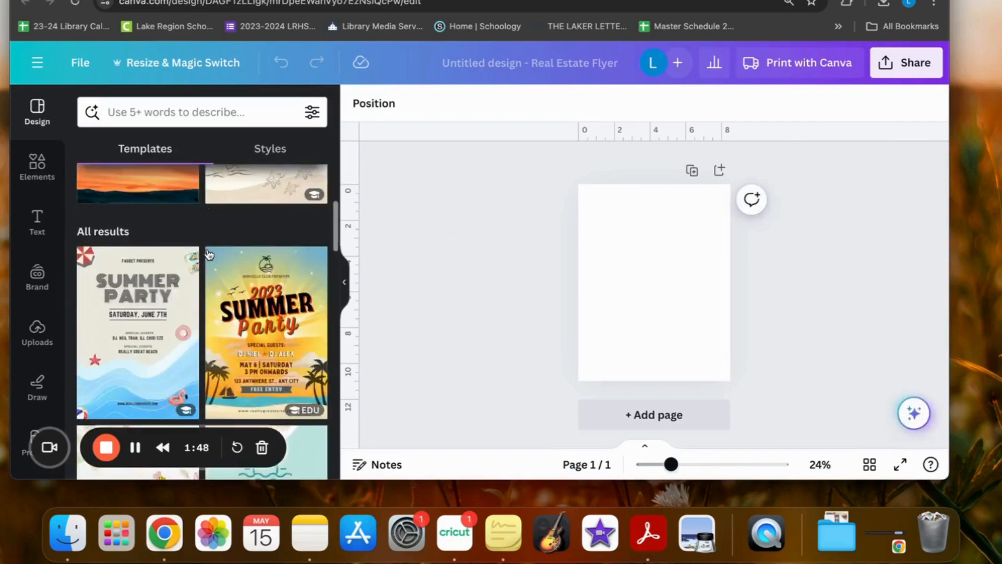
pyautogui.scroll(2, 209, 254)
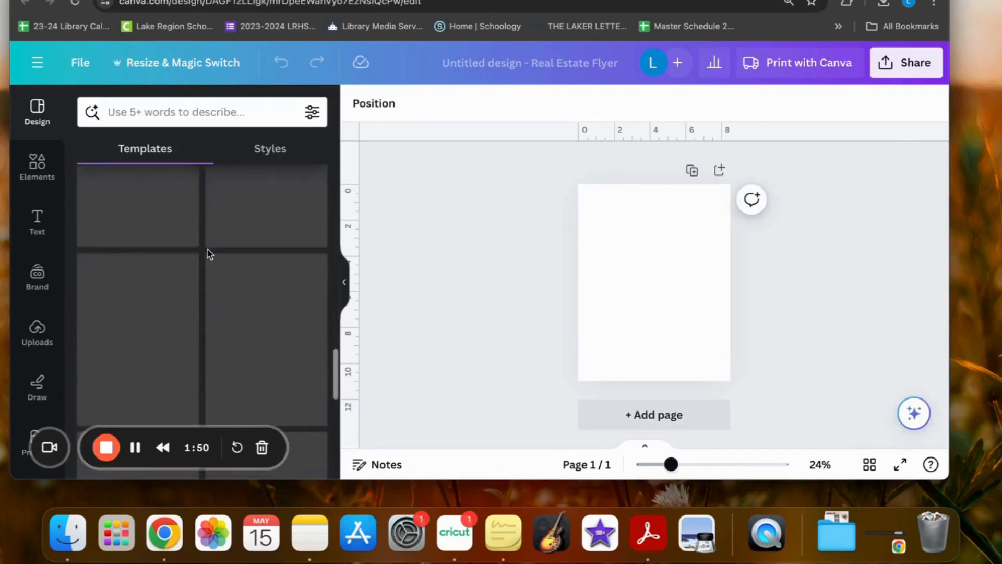
pyautogui.scroll(10, 209, 254)
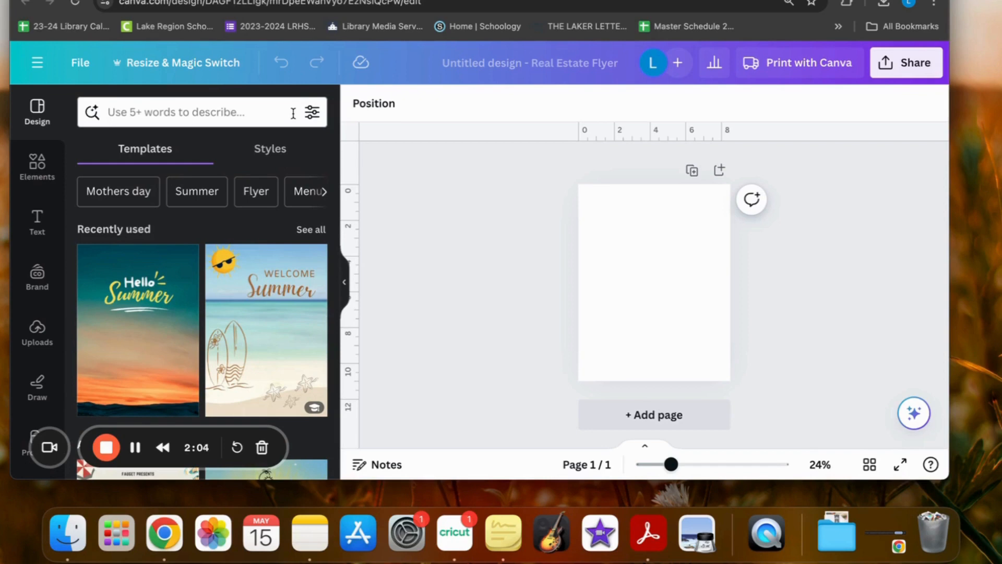
pyautogui.click(110, 362)
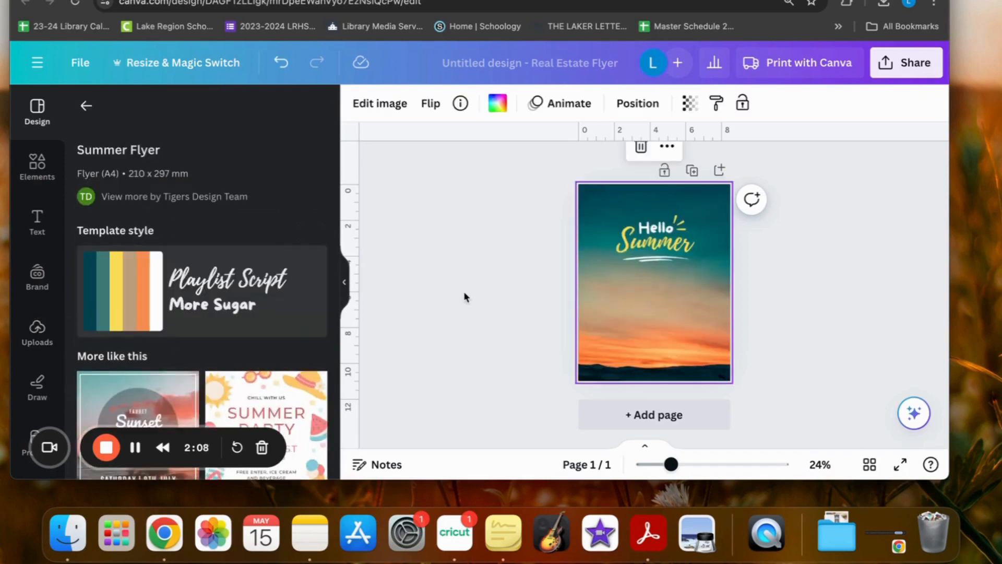
# Replace the word "Summer" in the flyer's title with "Lakers".
pyautogui.doubleClick(674, 249)
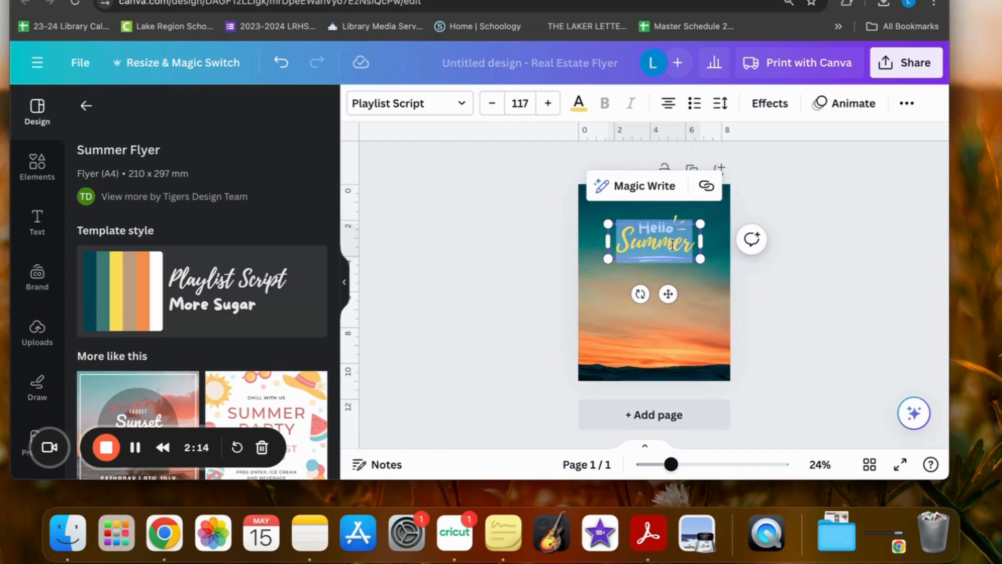
pyautogui.write('Laker')
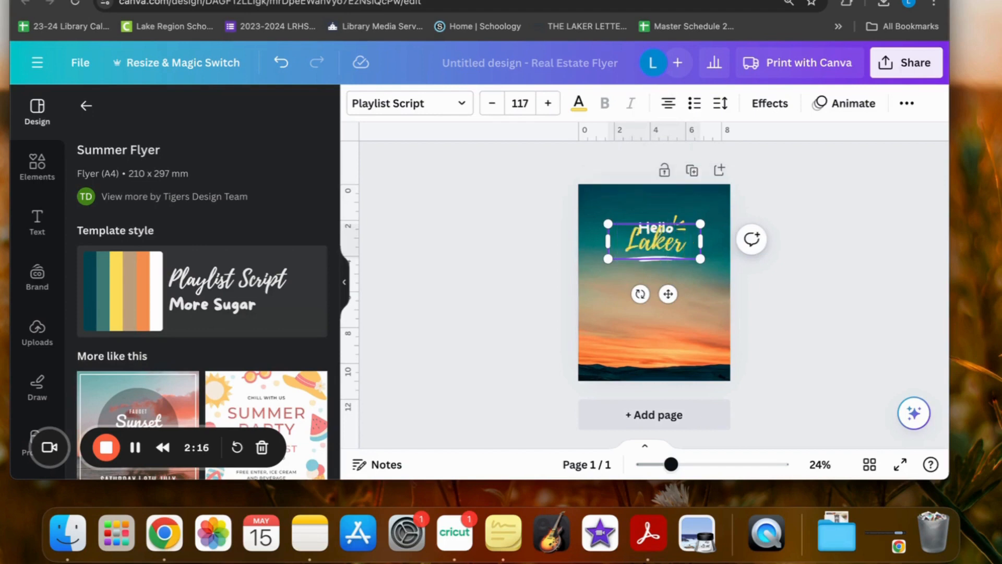
pyautogui.write('s')
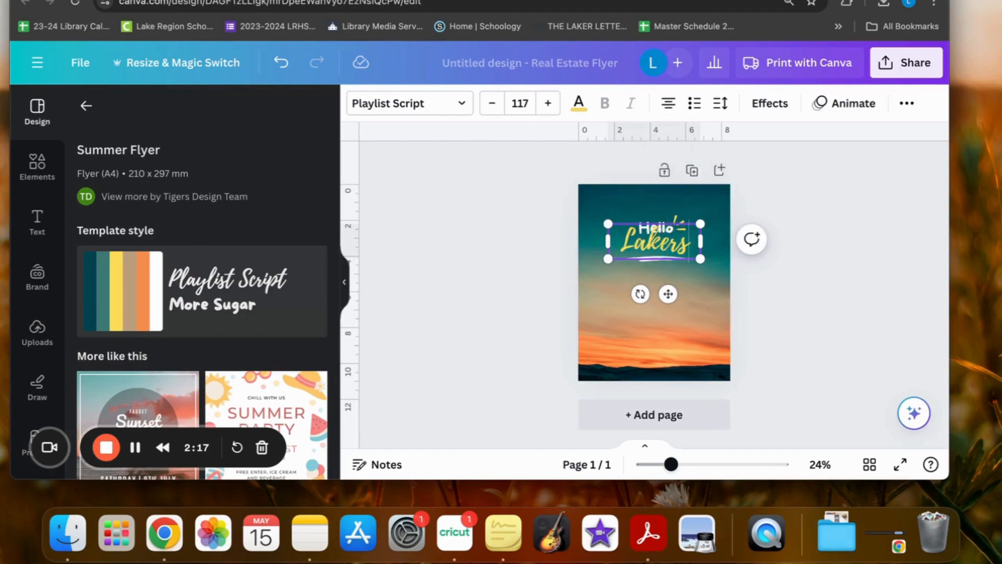
pyautogui.click(794, 326)
# Enlarge the "Hello Lakers" title with its accent graphics and reposition it across the upper part of the flyer.
pyautogui.moveTo(629, 222); pyautogui.dragTo(699, 266)
pyautogui.click(827, 294)
pyautogui.moveTo(608, 260); pyautogui.dragTo(574, 286)
pyautogui.moveTo(639, 274); pyautogui.dragTo(659, 267)
pyautogui.click(824, 293)
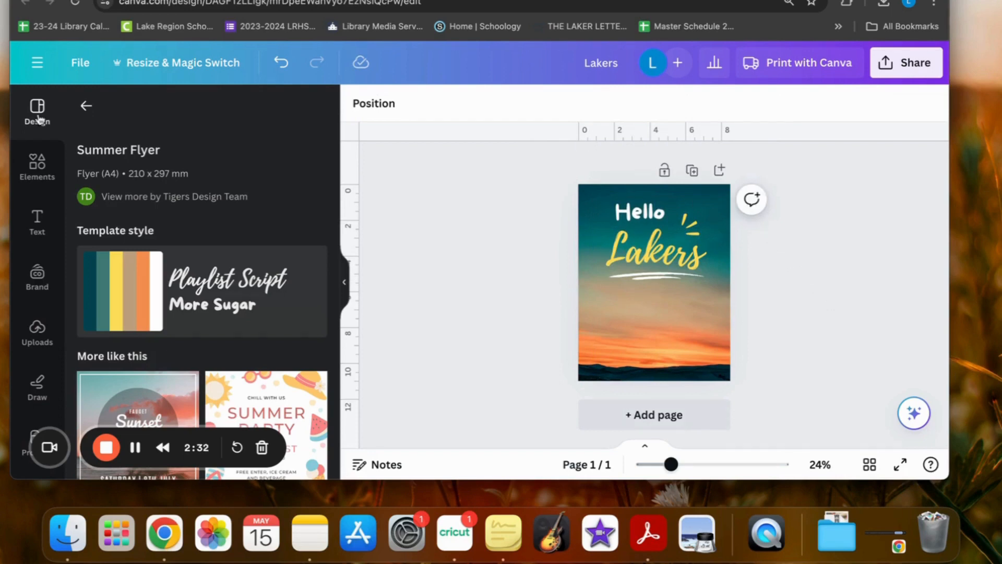
# Look through the available design styles, including the brand color palettes and font sets.
pyautogui.click(86, 106)
pyautogui.click(281, 152)
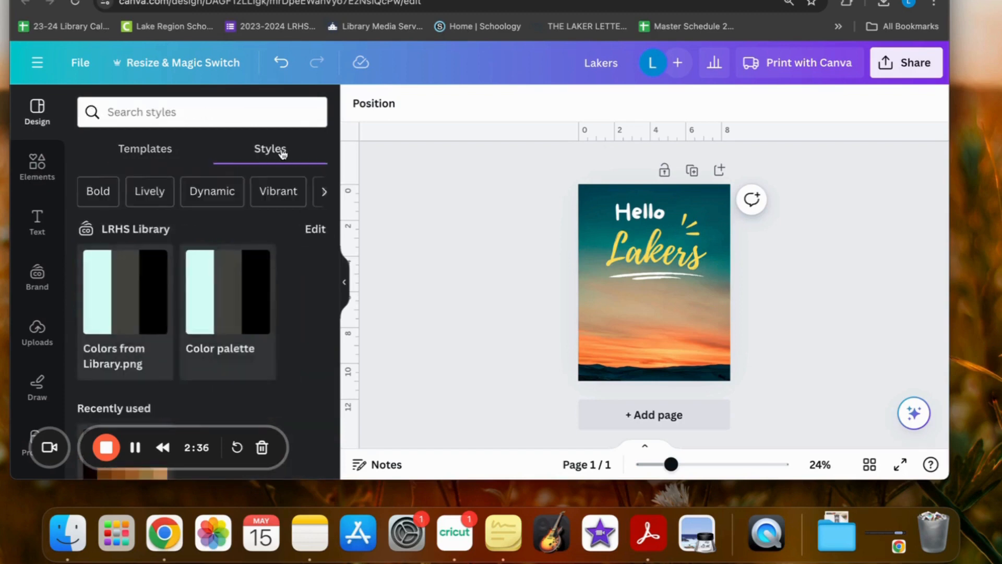
pyautogui.scroll(-5, 280, 154)
pyautogui.scroll(-8, 267, 285)
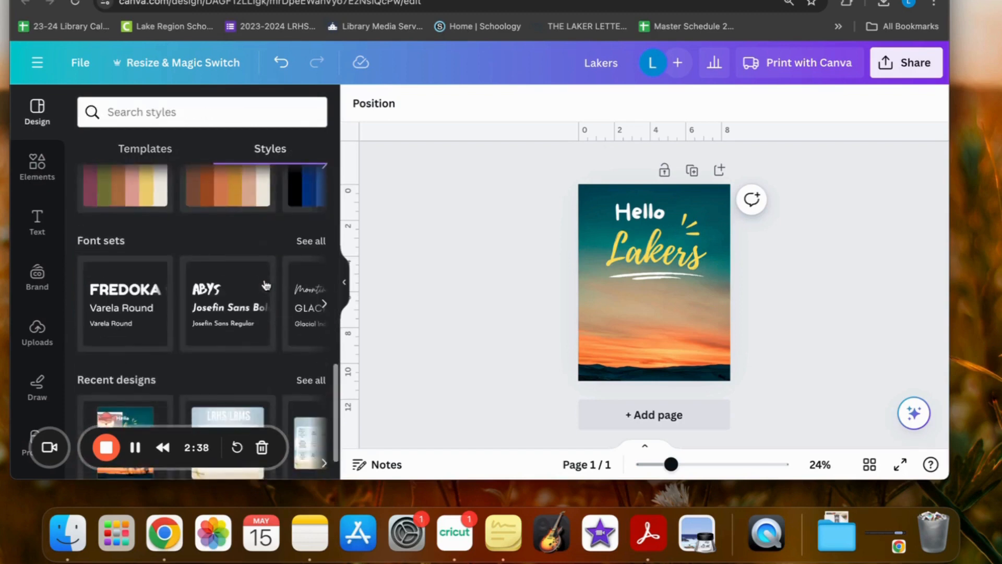
pyautogui.scroll(4, 265, 286)
pyautogui.scroll(5, 266, 285)
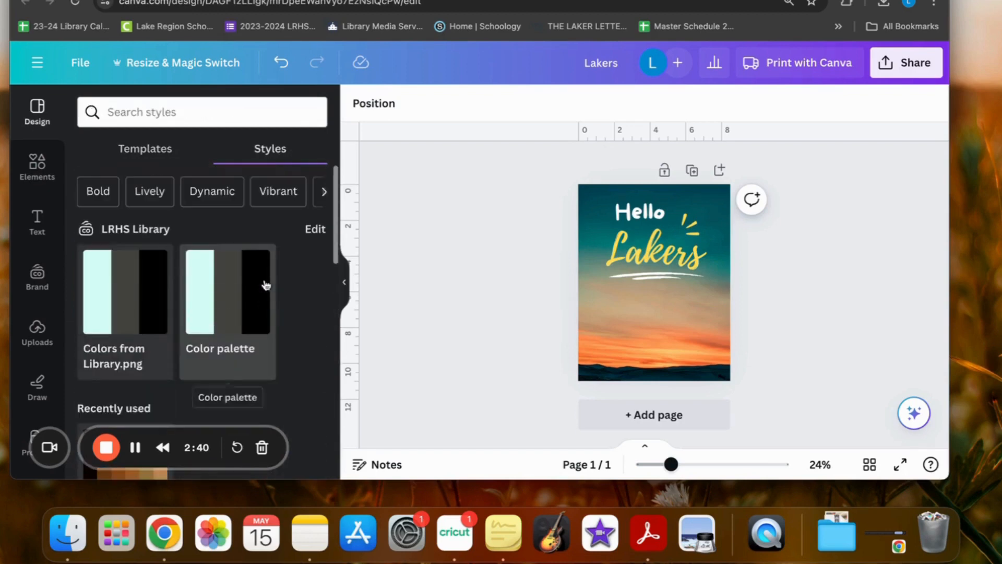
# Browse the element categories and place a circular picture frame in the flyer's lower-right area.
pyautogui.click(52, 167)
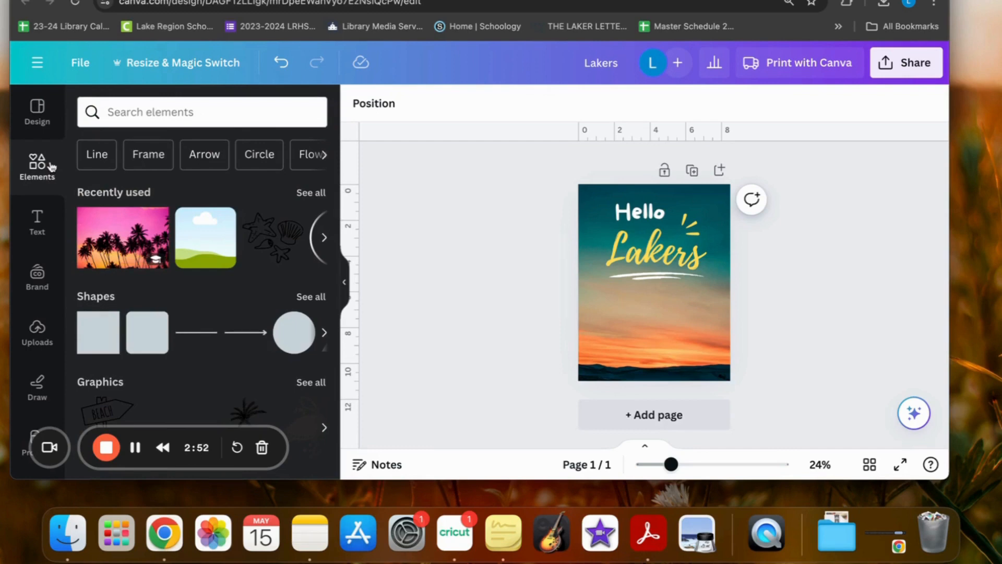
pyautogui.scroll(-10, 199, 286)
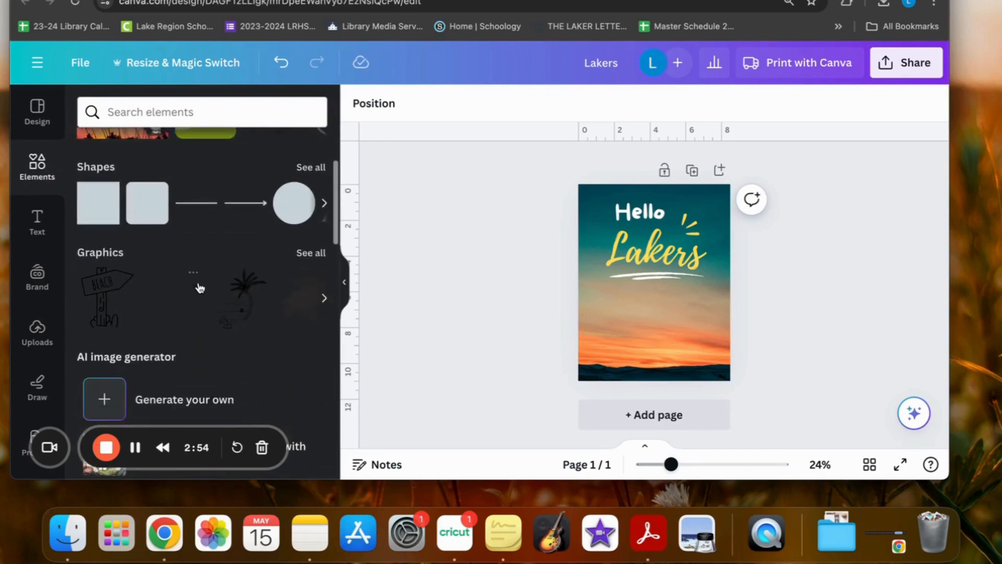
pyautogui.scroll(-8, 200, 288)
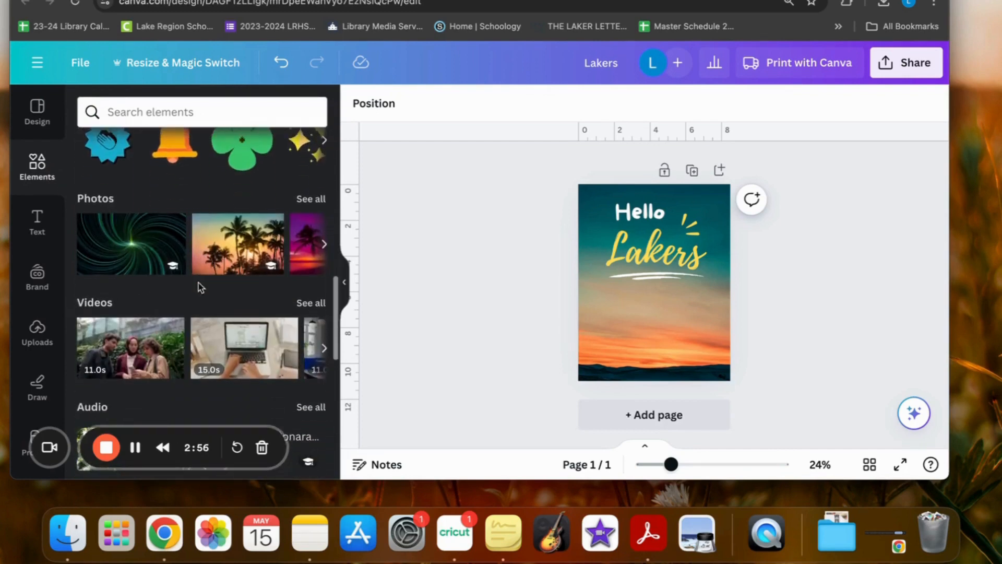
pyautogui.scroll(4, 202, 287)
pyautogui.scroll(-5, 246, 233)
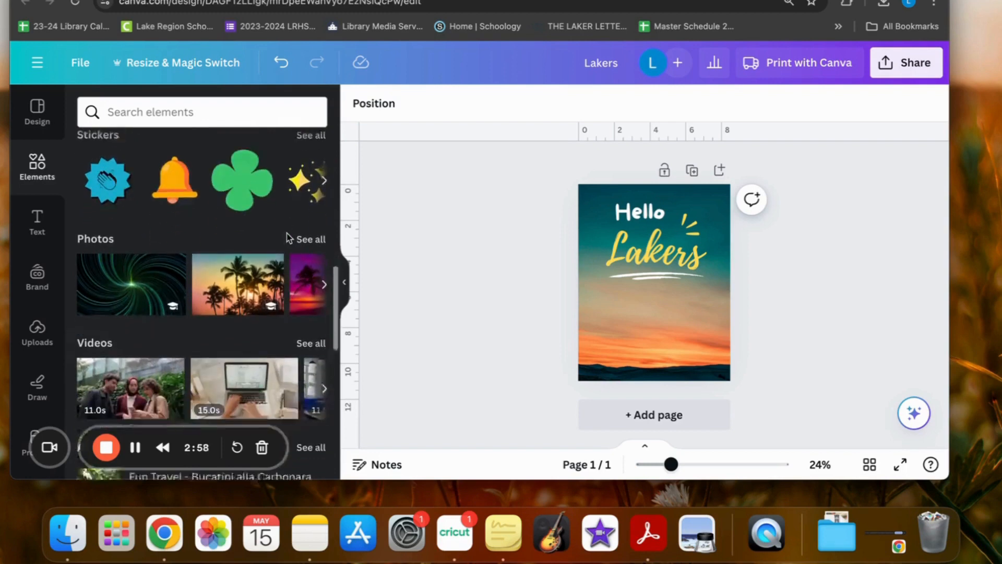
pyautogui.scroll(-9, 288, 238)
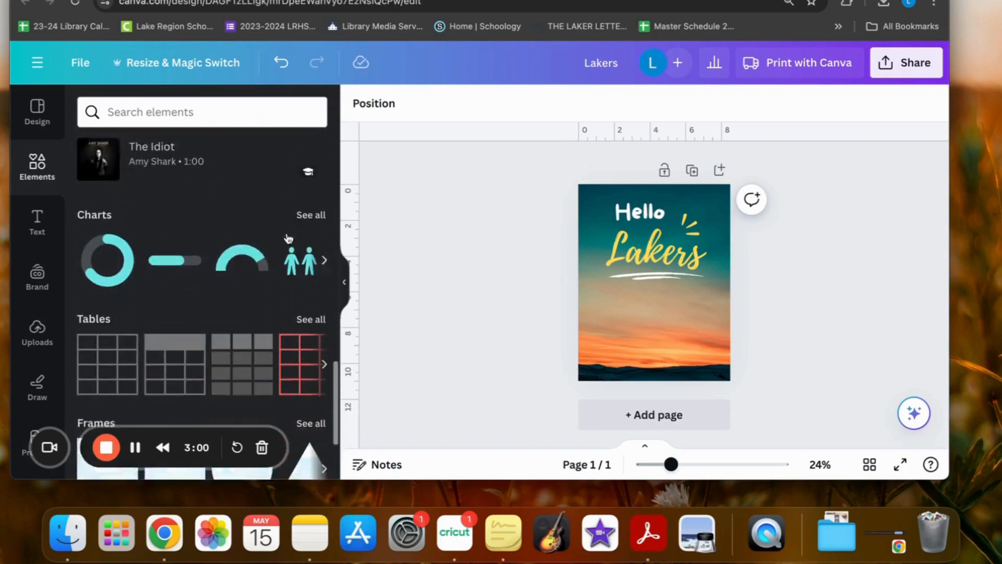
pyautogui.moveTo(257, 284); pyautogui.dragTo(706, 301)
# Fill the circular frame with the orange sunset palm tree photo.
pyautogui.scroll(15, 93, 291)
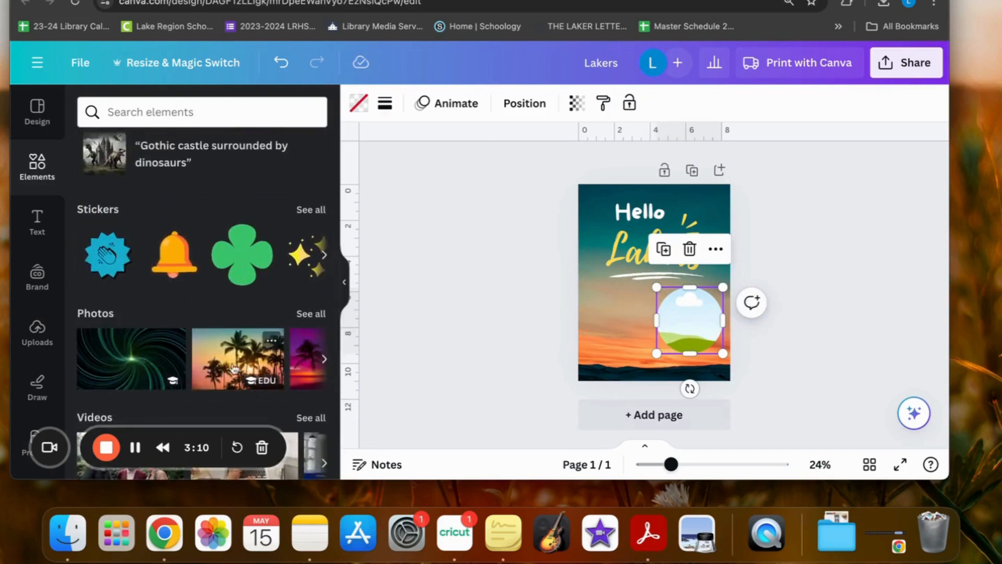
pyautogui.moveTo(230, 360); pyautogui.dragTo(690, 326)
pyautogui.click(831, 352)
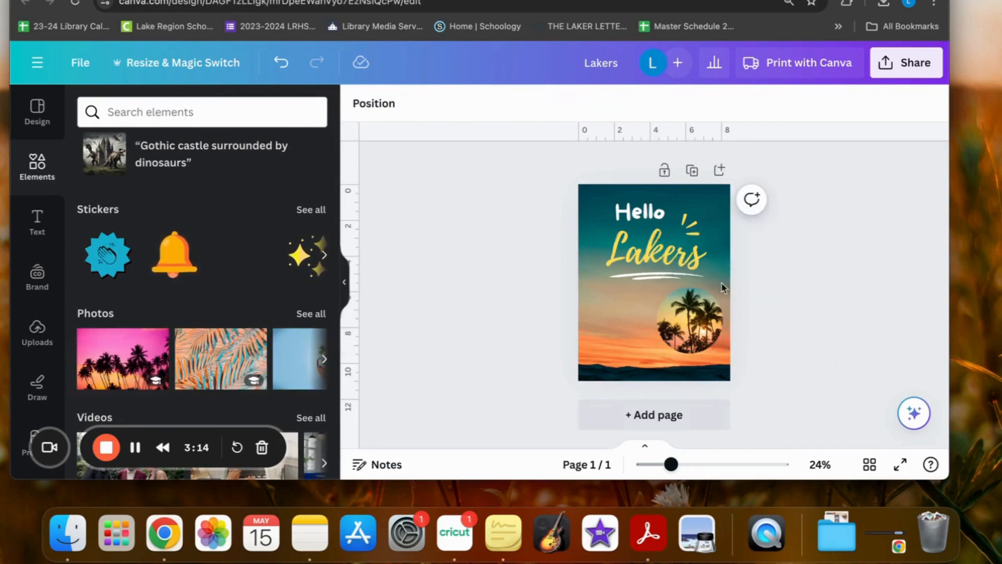
# Add the pink-sky palm tree photo to the lower part of the flyer and remove its background.
pyautogui.moveTo(94, 371)
pyautogui.moveTo(94, 372); pyautogui.dragTo(597, 332)
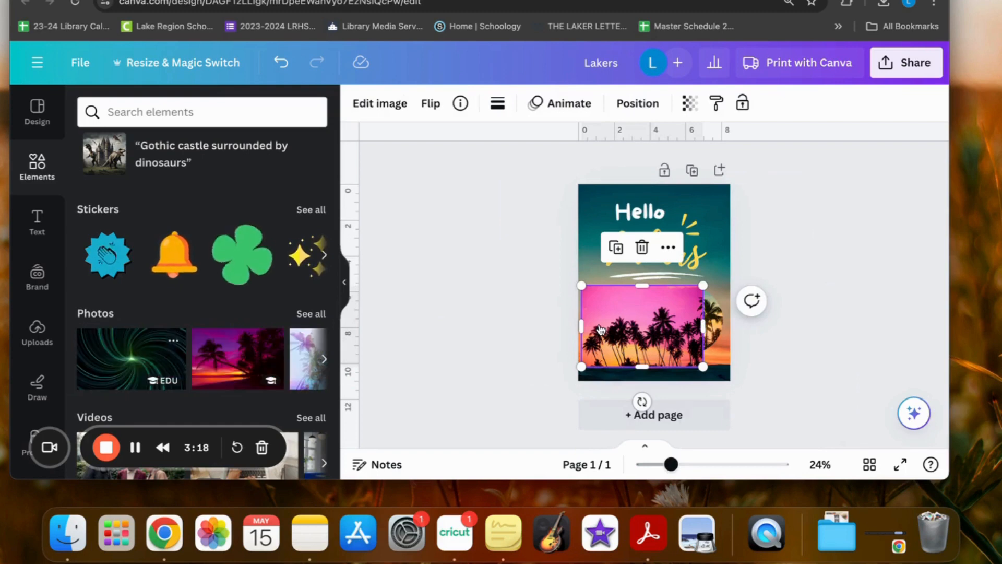
pyautogui.click(395, 107)
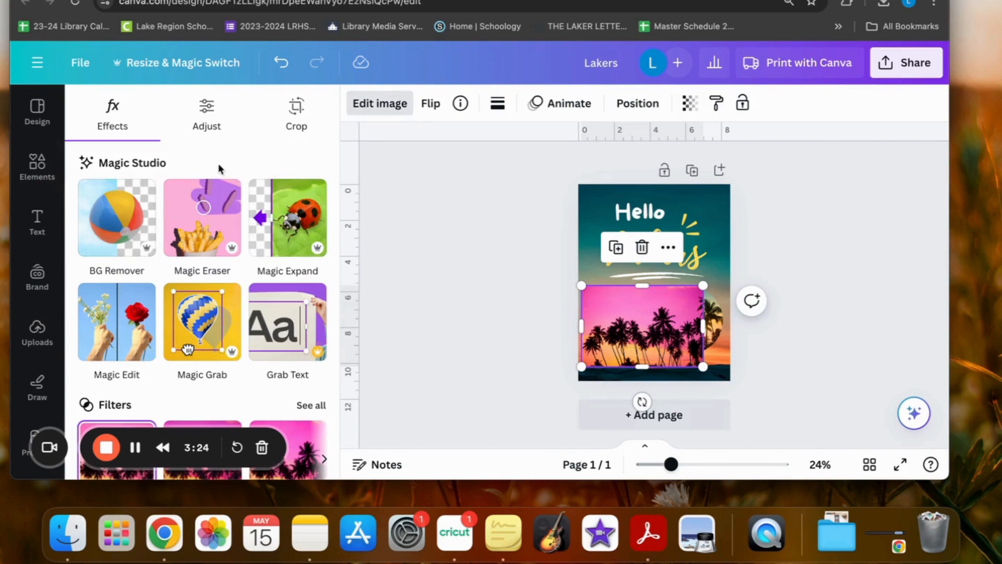
pyautogui.click(117, 222)
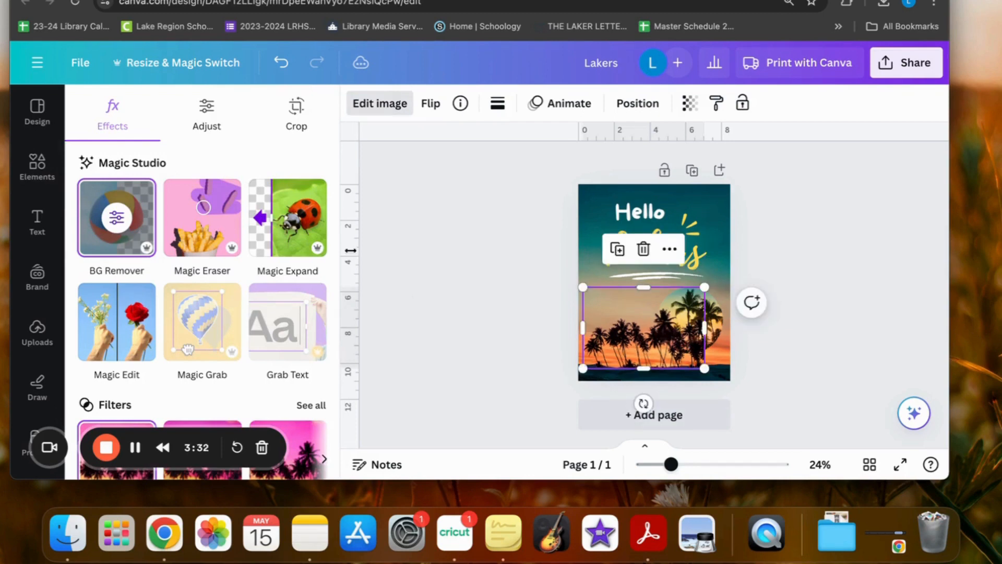
# Look through the filters, effects and apps offered for editing the palm tree photo.
pyautogui.scroll(-3, 216, 287)
pyautogui.scroll(-1, 215, 287)
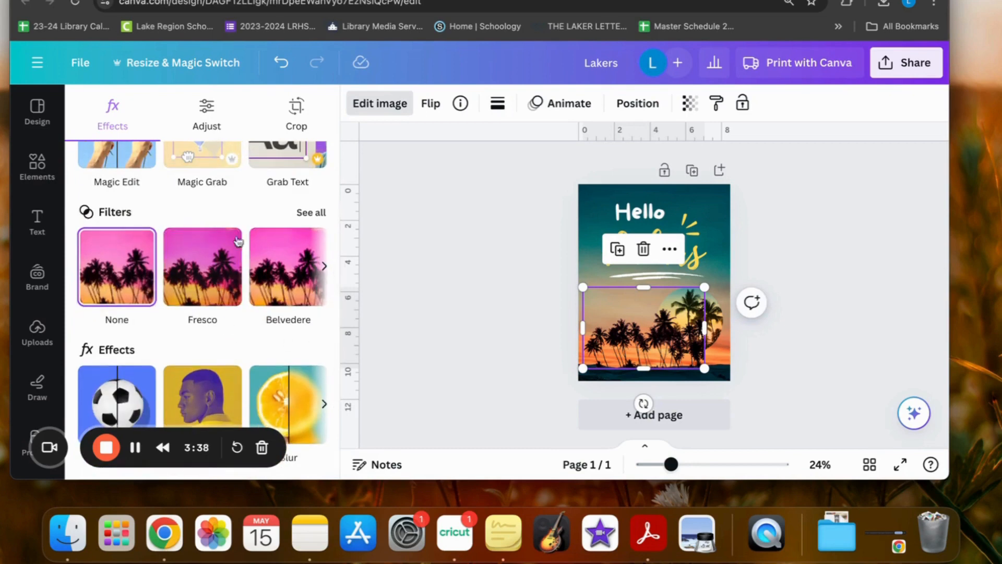
pyautogui.scroll(-3, 315, 254)
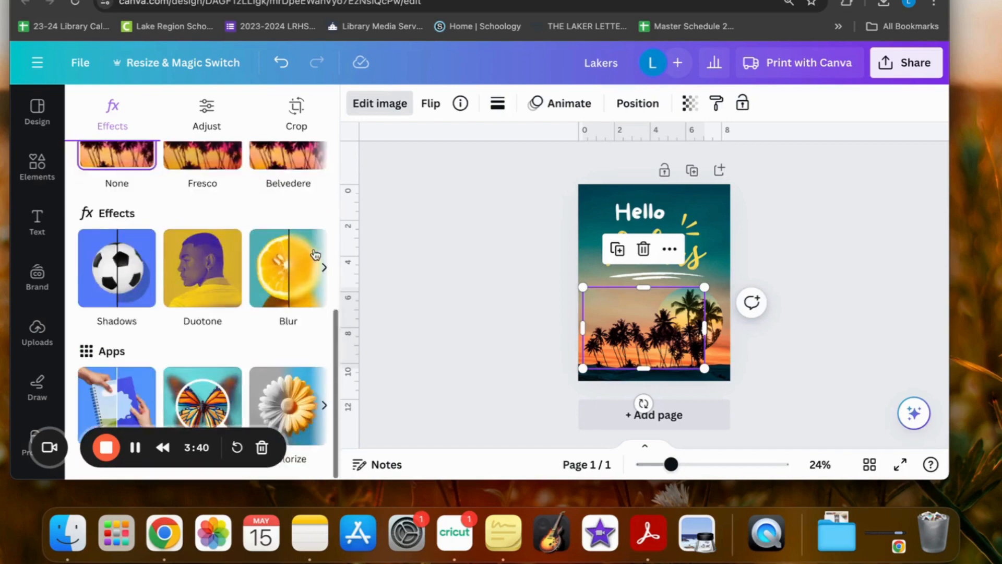
pyautogui.scroll(6, 315, 255)
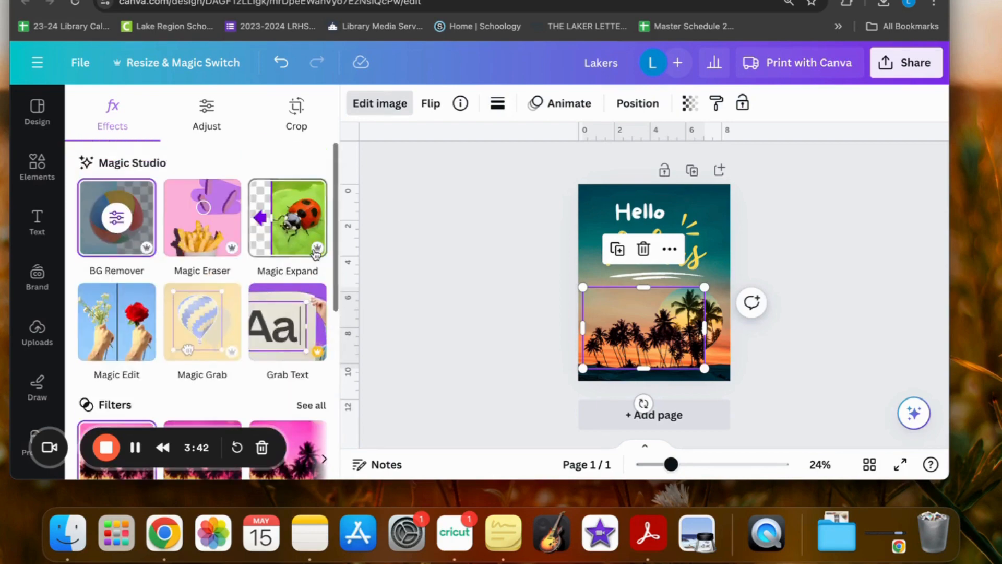
# Search the elements for "beach ball" and place the first multicolored ball graphic in the flyer's upper-right corner.
pyautogui.click(37, 165)
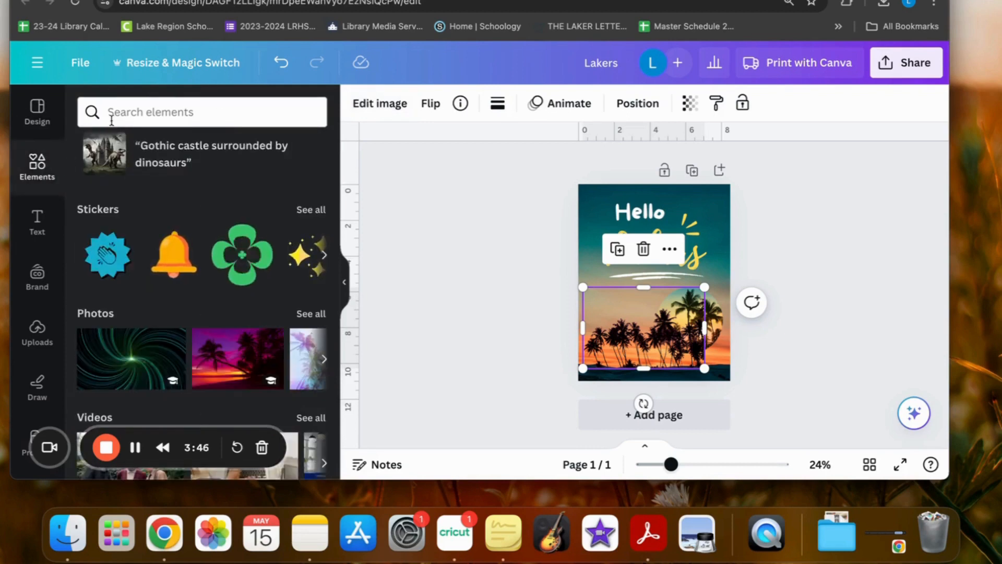
pyautogui.click(166, 110)
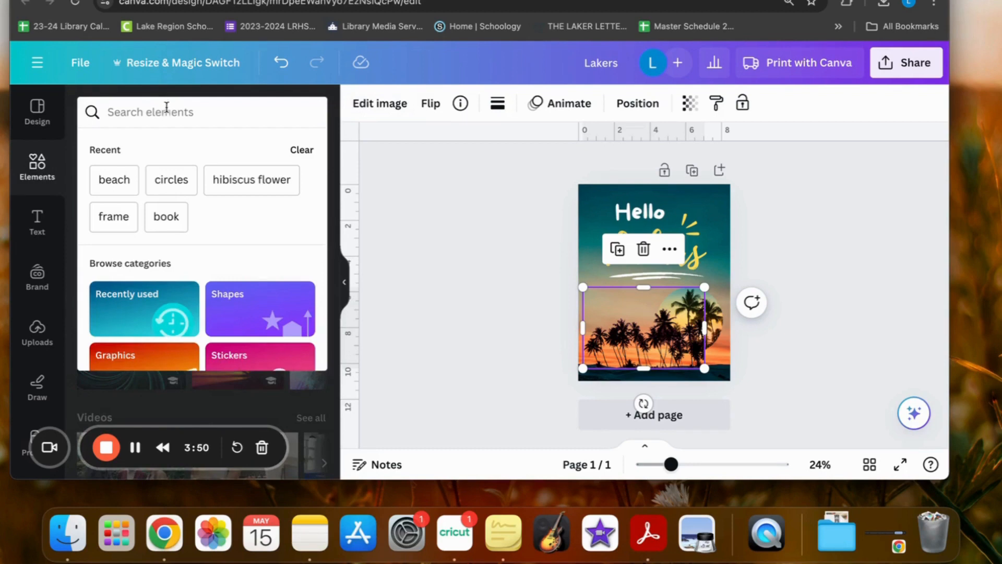
pyautogui.write('beach ball')
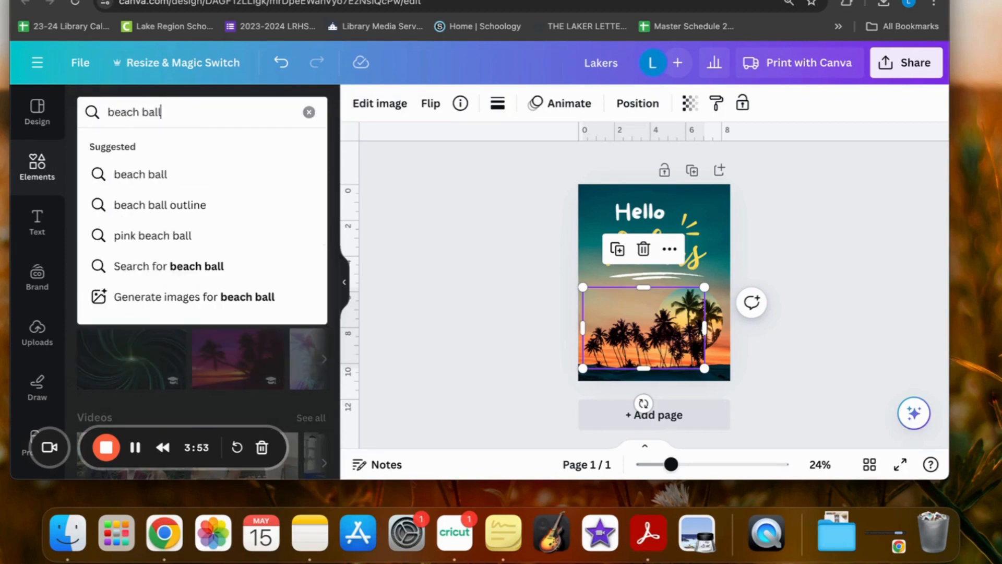
pyautogui.press('Return')
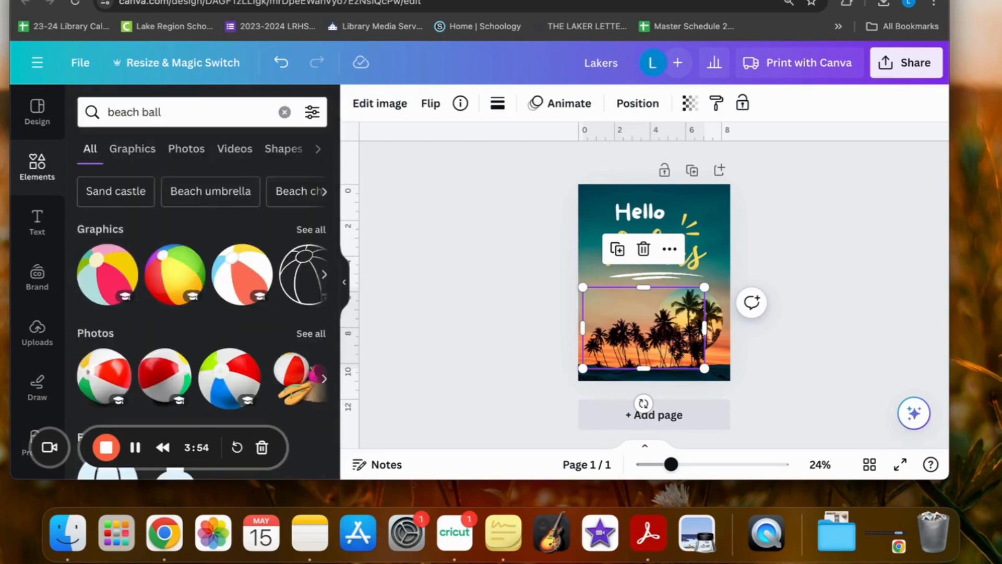
pyautogui.moveTo(119, 277); pyautogui.dragTo(702, 212)
pyautogui.click(821, 319)
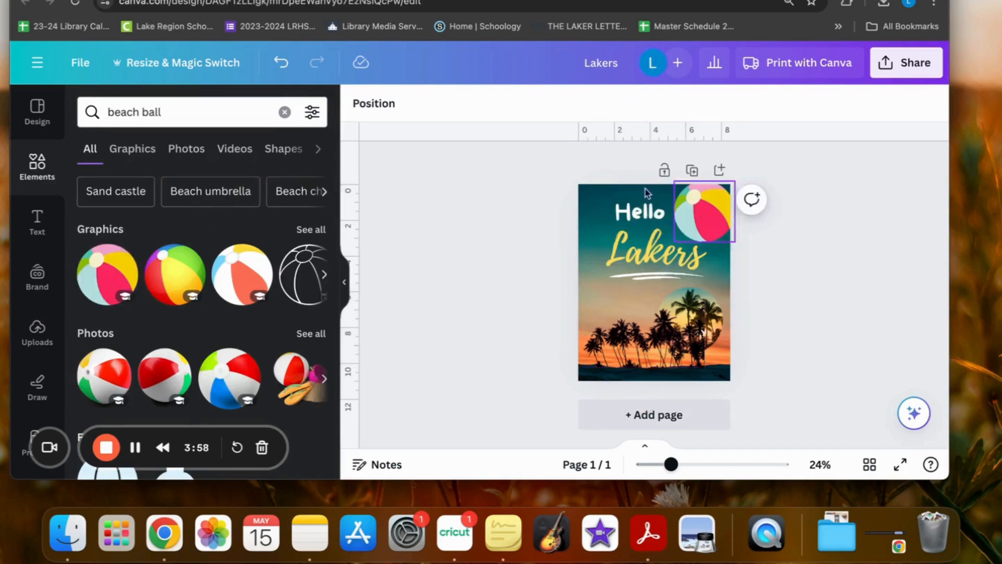
# Add the "Art or NOT" font combination to the flyer below the "Lakers" title.
pyautogui.click(34, 221)
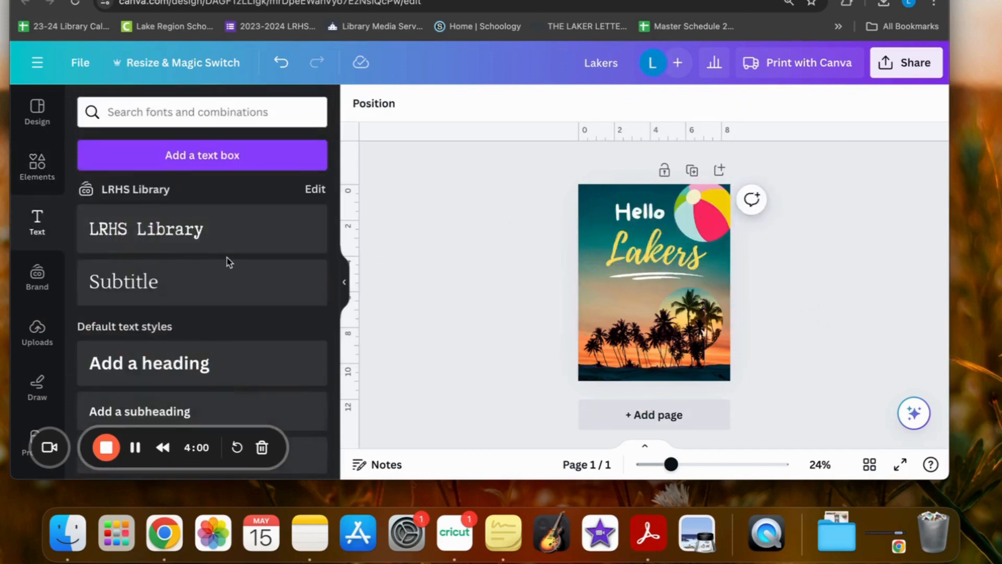
pyautogui.scroll(-4, 227, 261)
pyautogui.scroll(-8, 228, 262)
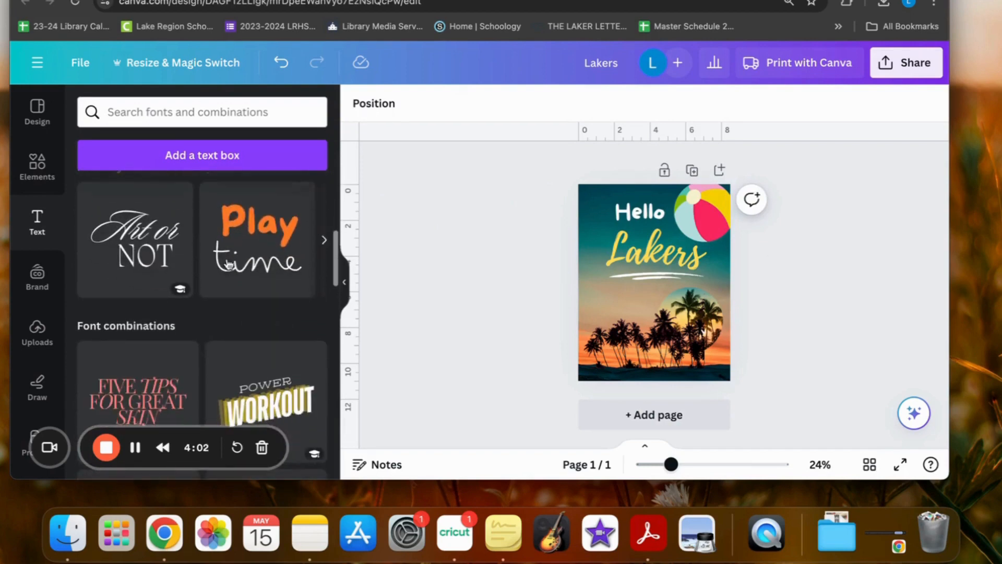
pyautogui.scroll(-4, 228, 263)
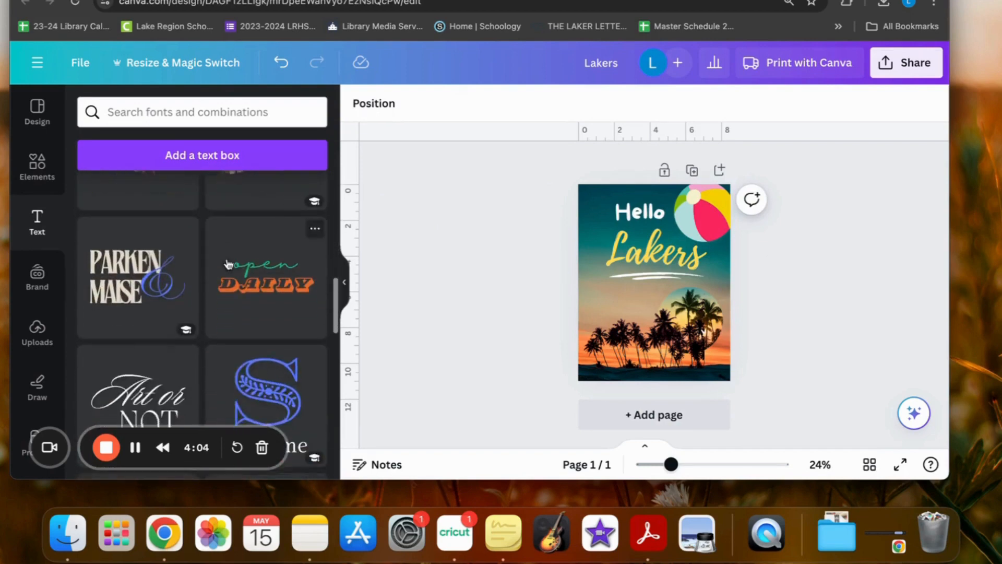
pyautogui.moveTo(141, 308); pyautogui.dragTo(642, 293)
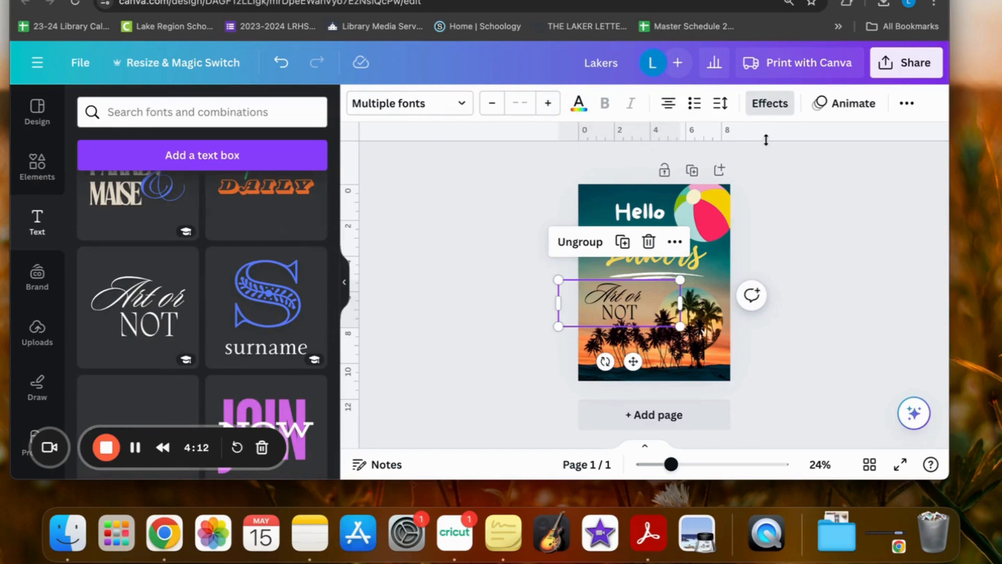
# Apply the Pop element animation to the "Art or NOT" text group.
pyautogui.click(854, 104)
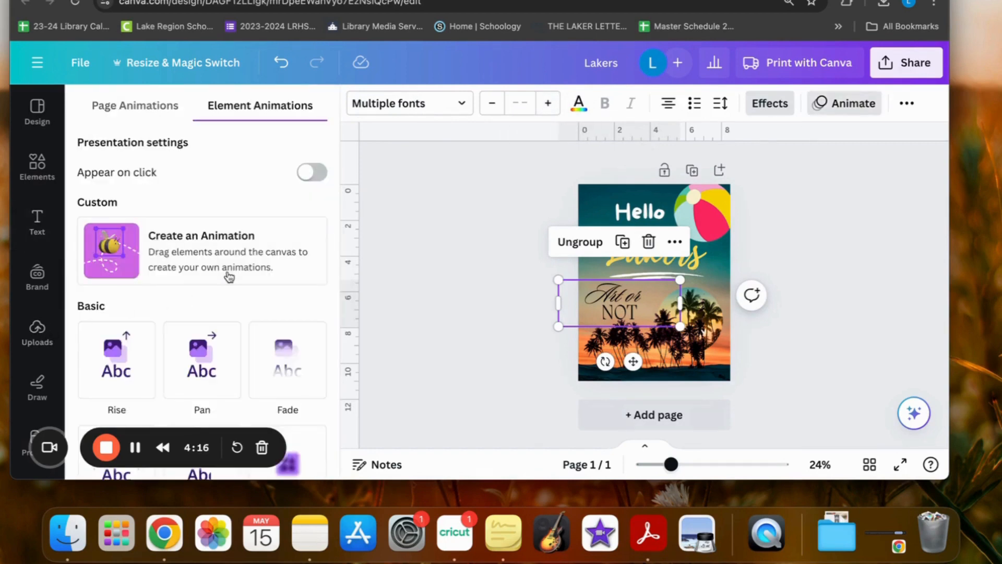
pyautogui.scroll(-3, 229, 277)
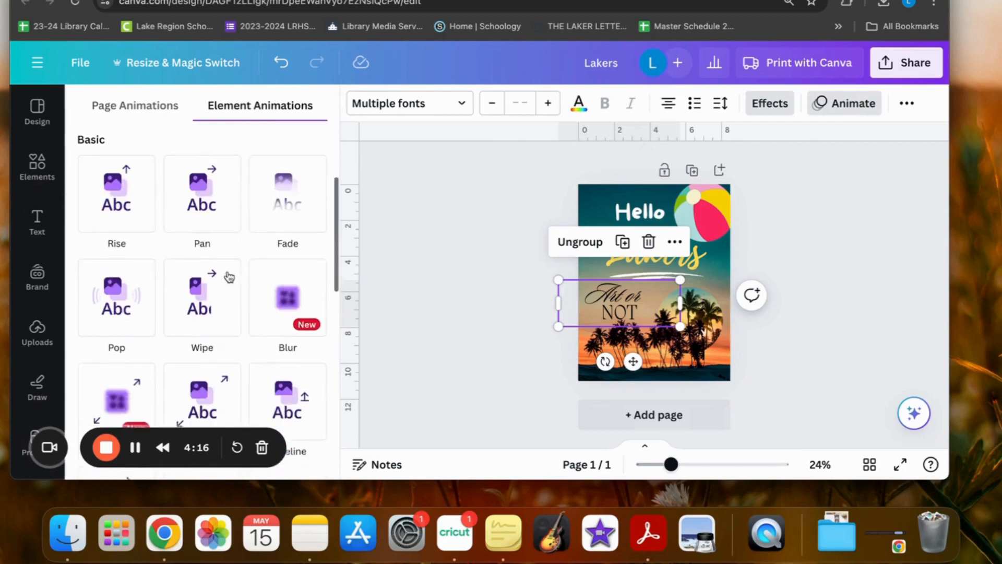
pyautogui.click(132, 309)
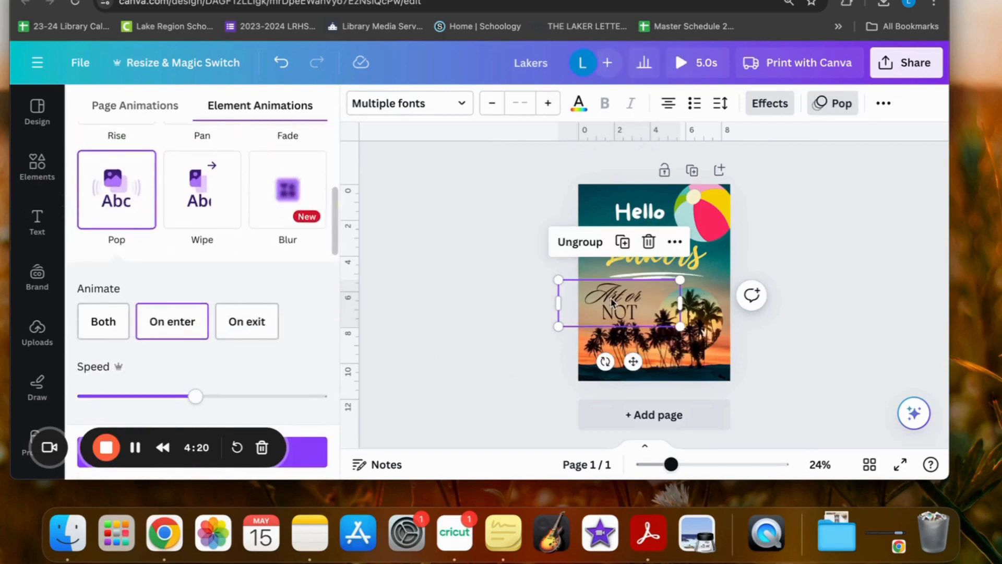
pyautogui.press('Escape')
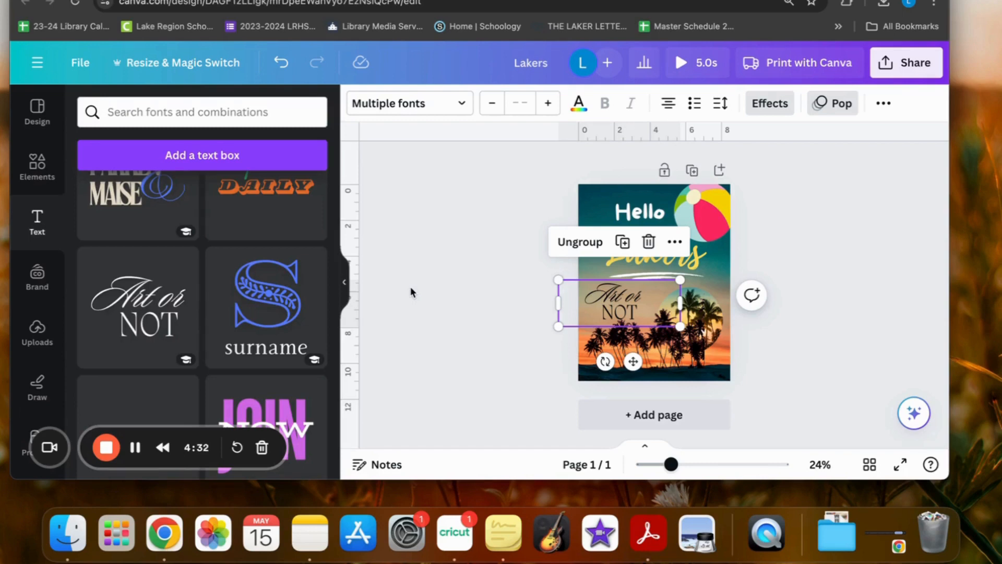
# Browse the available Canva apps and open Magic Media for image generation.
pyautogui.scroll(-3, 26, 235)
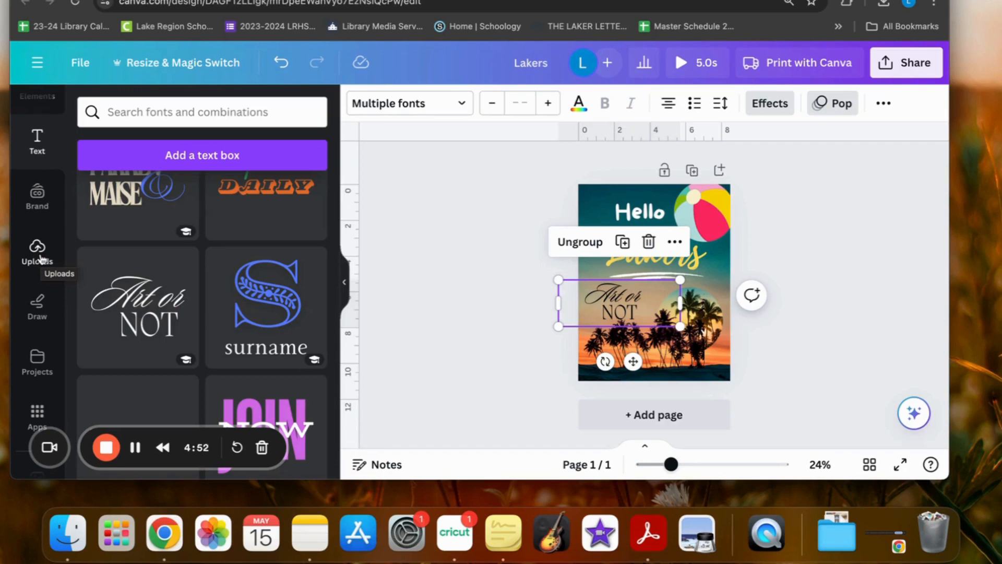
pyautogui.scroll(-3, 40, 258)
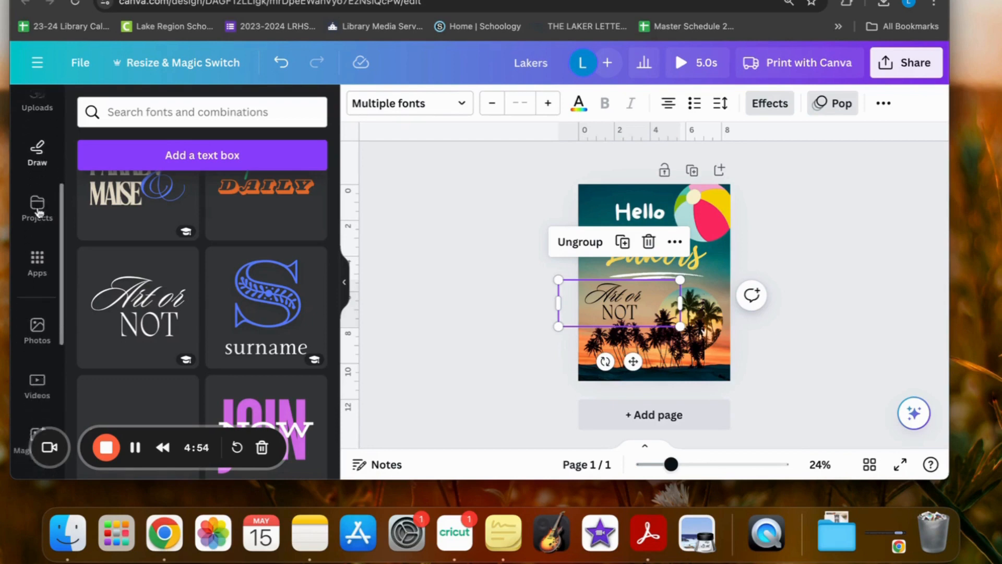
pyautogui.scroll(-2, 36, 212)
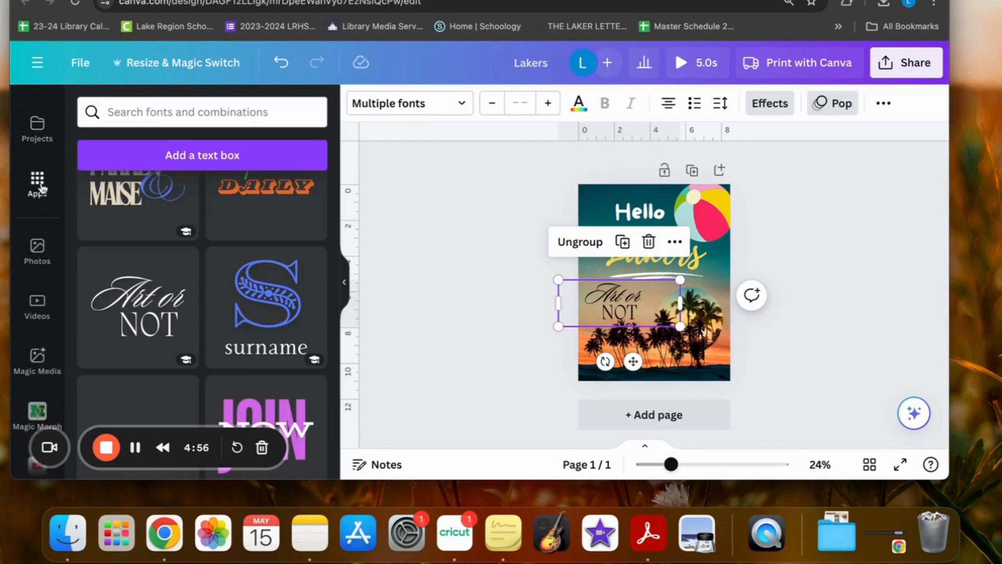
pyautogui.click(38, 183)
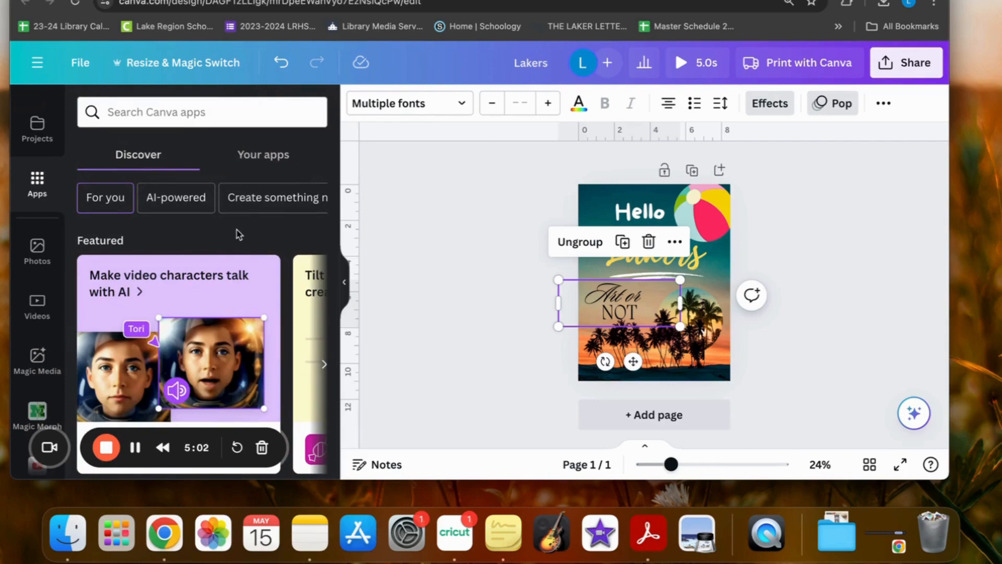
pyautogui.scroll(-10, 235, 235)
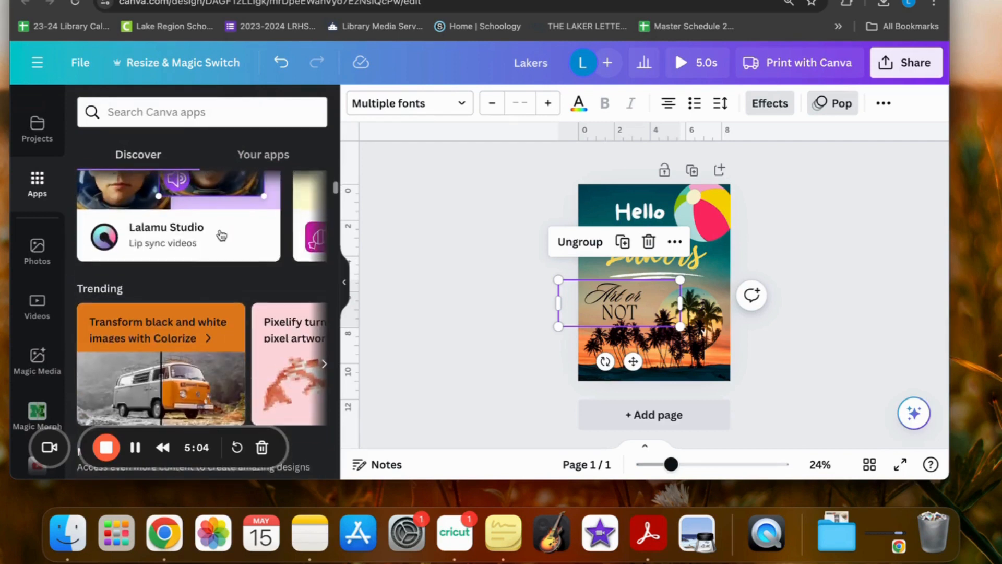
pyautogui.scroll(-3, 222, 233)
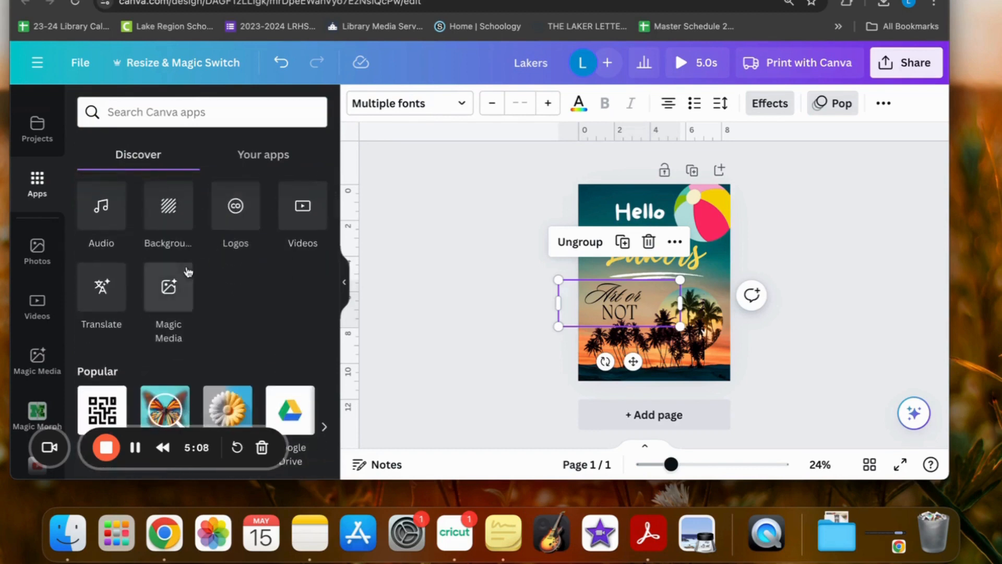
pyautogui.click(168, 290)
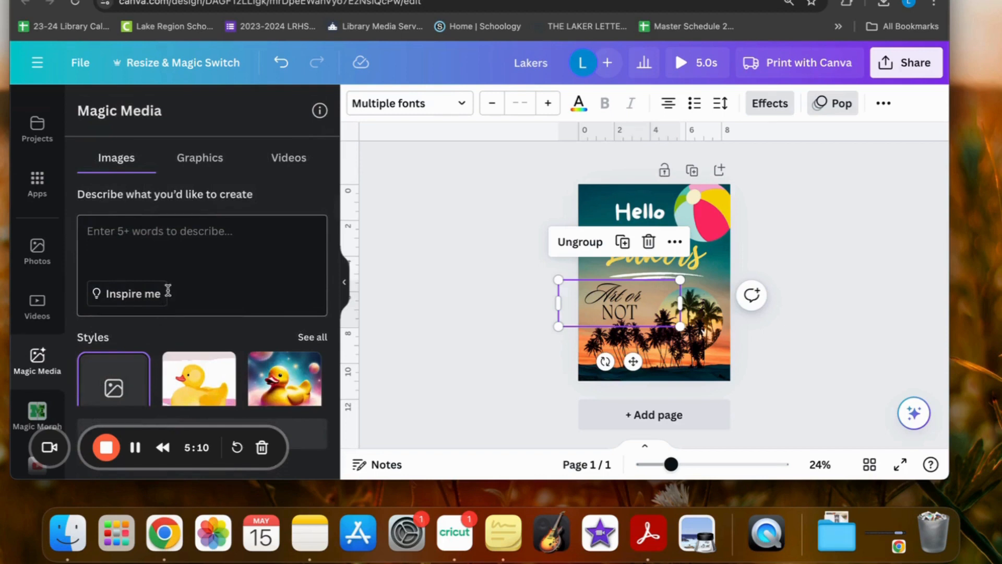
# Generate square images in the Watercolour style from the description "shark with a hat".
pyautogui.scroll(-1, 239, 279)
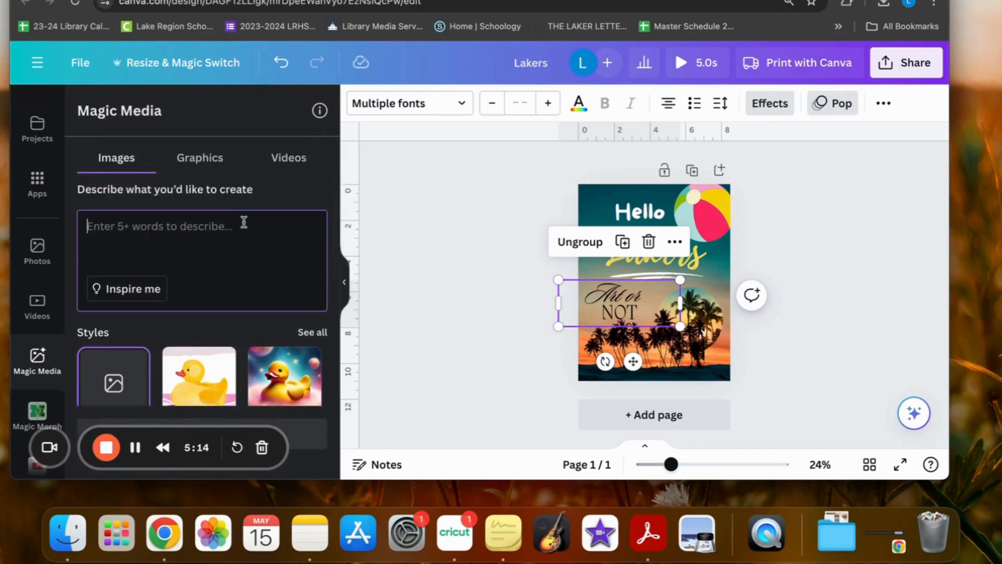
pyautogui.write('shark w')
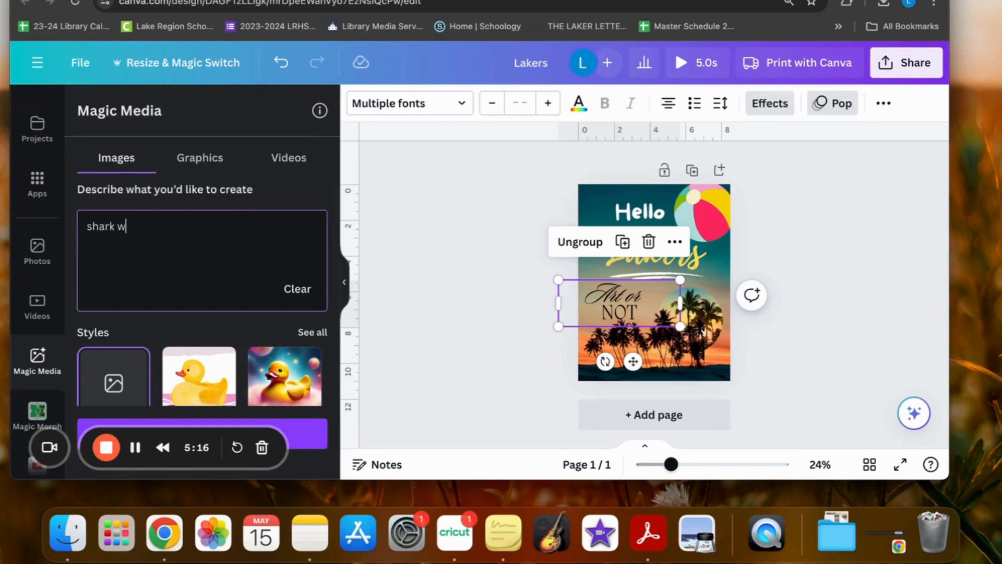
pyautogui.write('ith a hat')
pyautogui.scroll(-5, 244, 223)
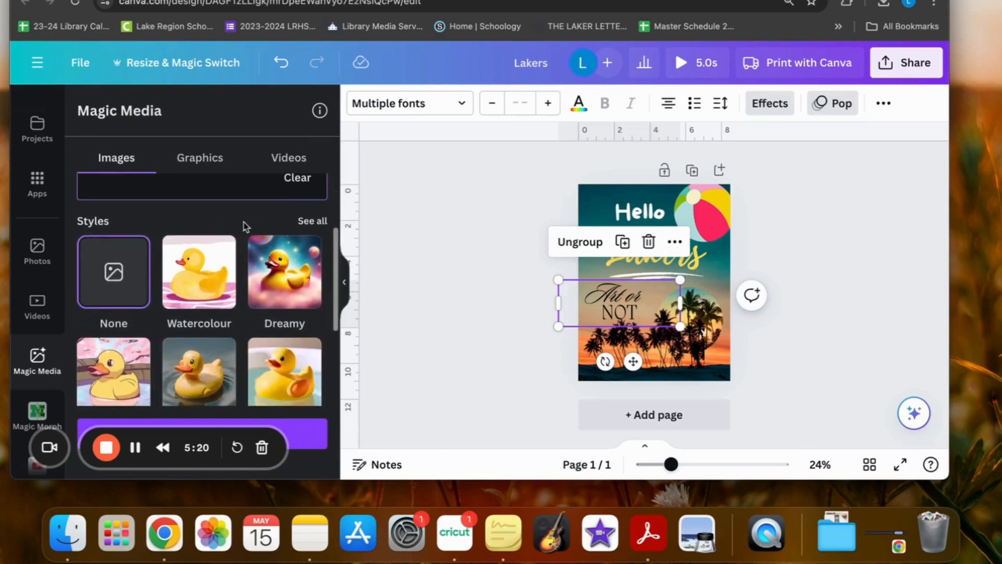
pyautogui.click(215, 253)
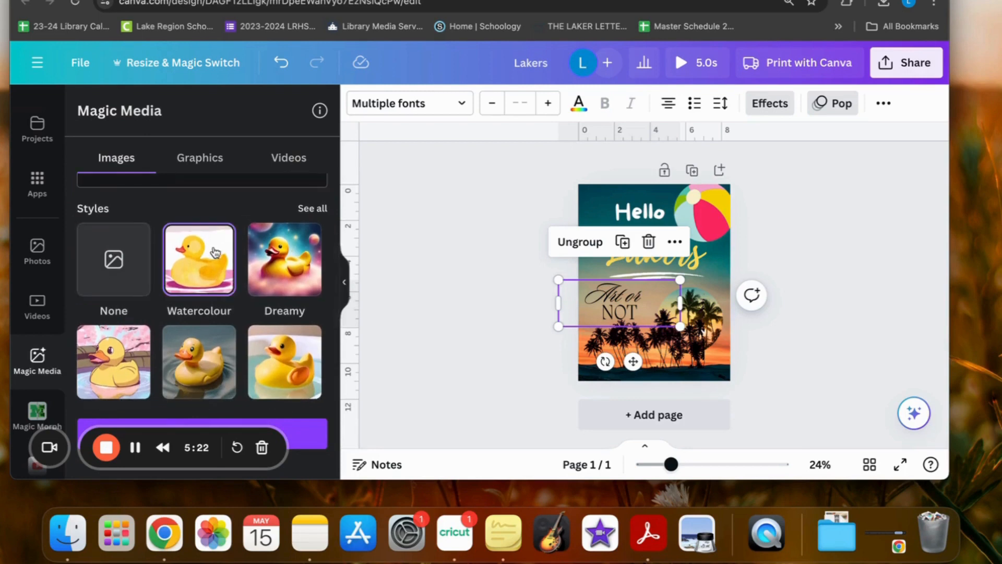
pyautogui.scroll(-5, 207, 271)
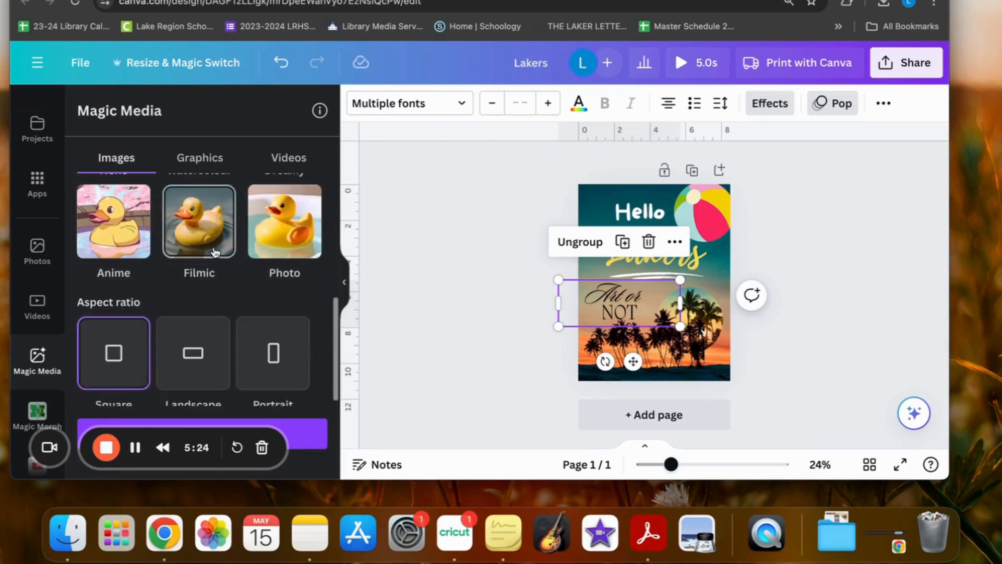
pyautogui.click(315, 432)
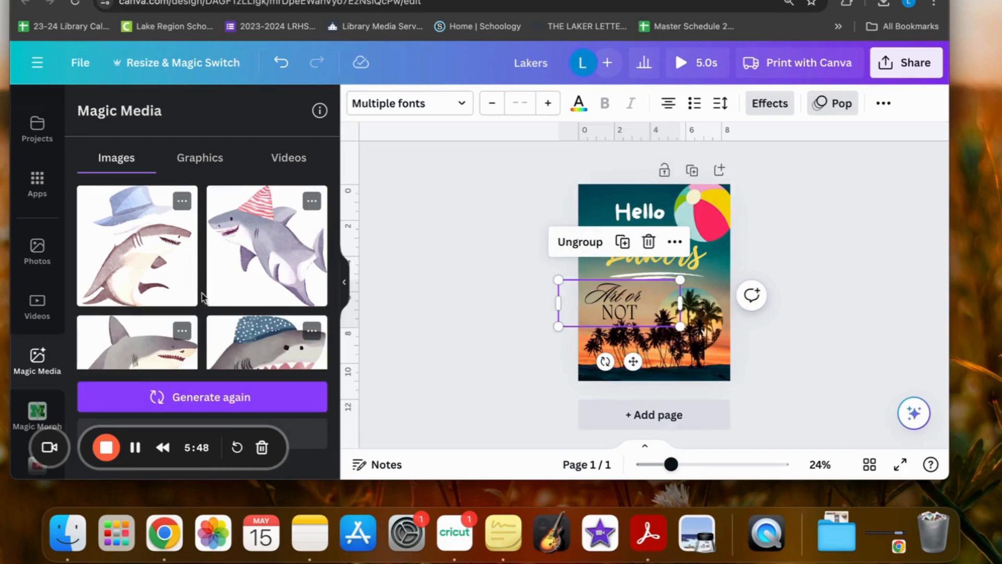
# Place the generated picture of the hatless shark over the middle of the flyer and view the options for generating more from it.
pyautogui.moveTo(141, 347); pyautogui.dragTo(695, 283)
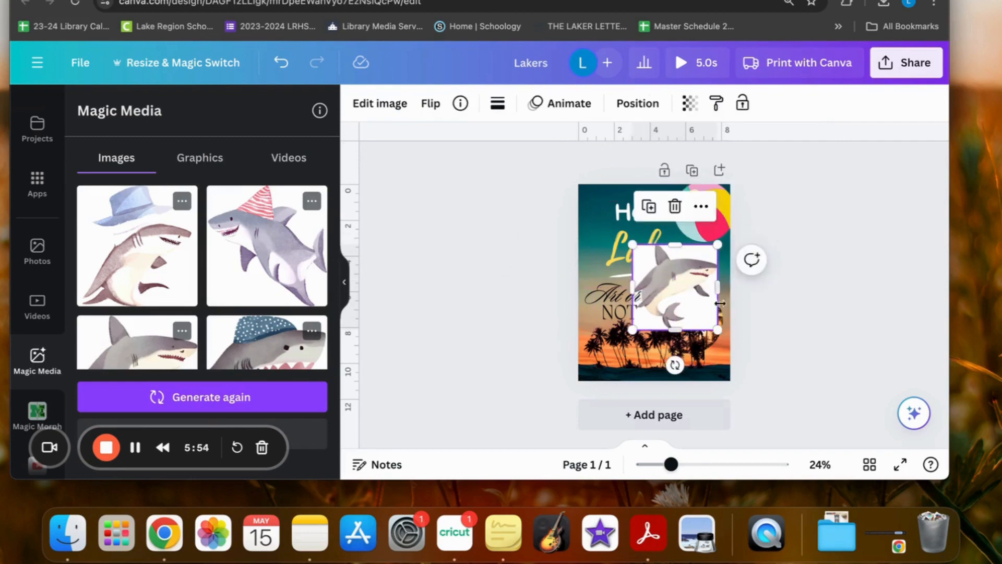
pyautogui.scroll(-3, 168, 277)
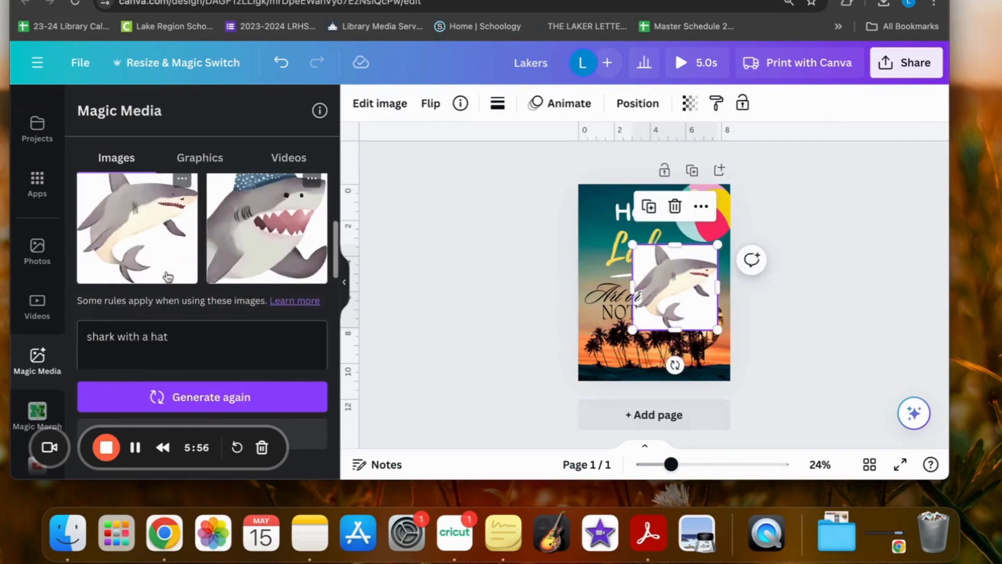
pyautogui.scroll(2, 168, 277)
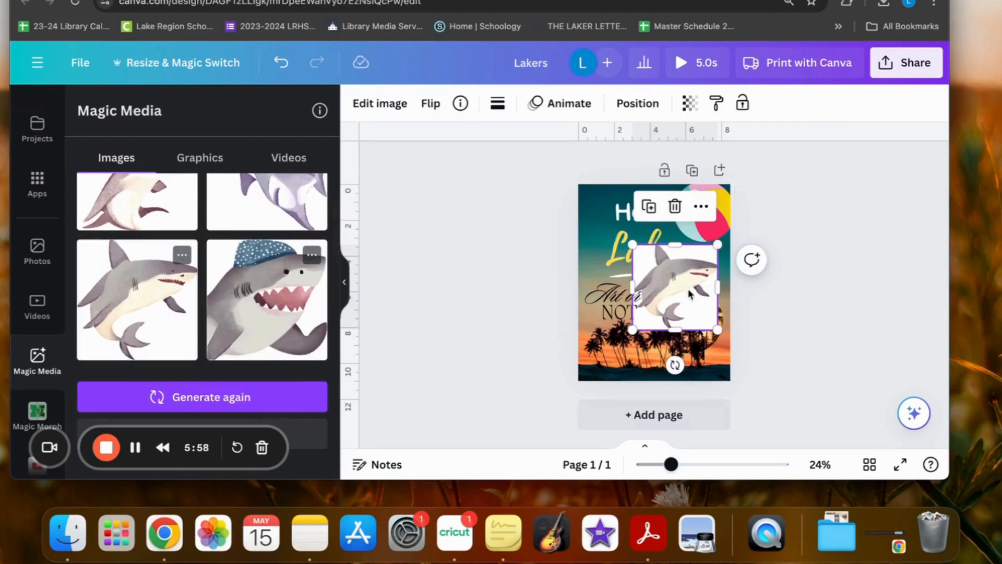
pyautogui.click(182, 254)
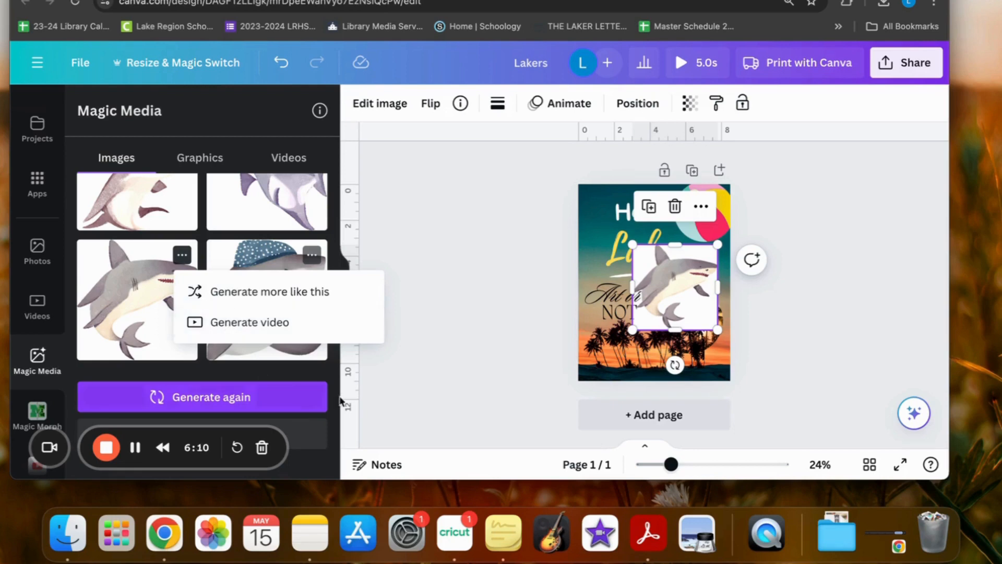
pyautogui.click(333, 459)
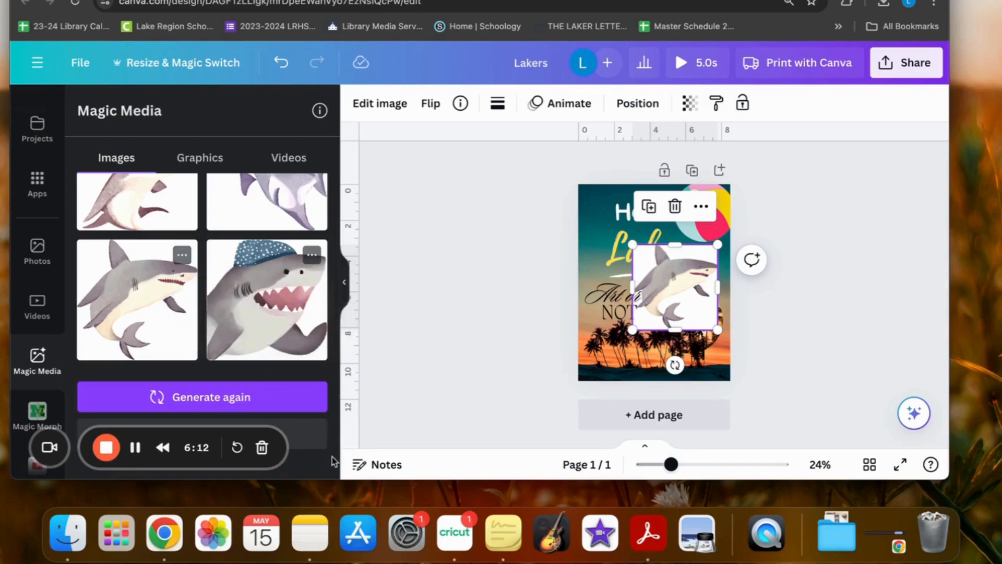
pyautogui.scroll(-5, 54, 290)
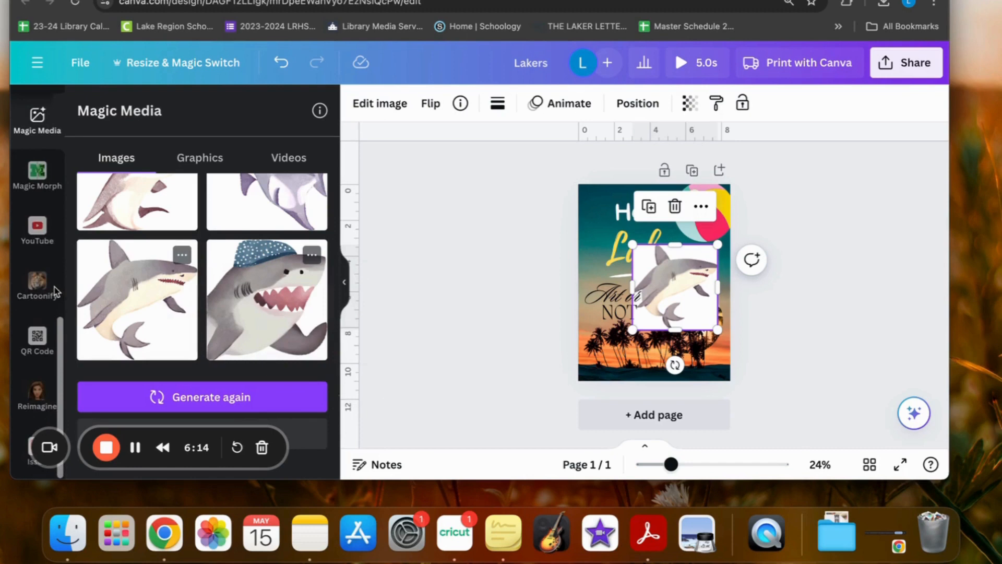
# Resize this design itself, without making a copy, to Instagram Post (Square), 1080 × 1080 px.
pyautogui.click(233, 62)
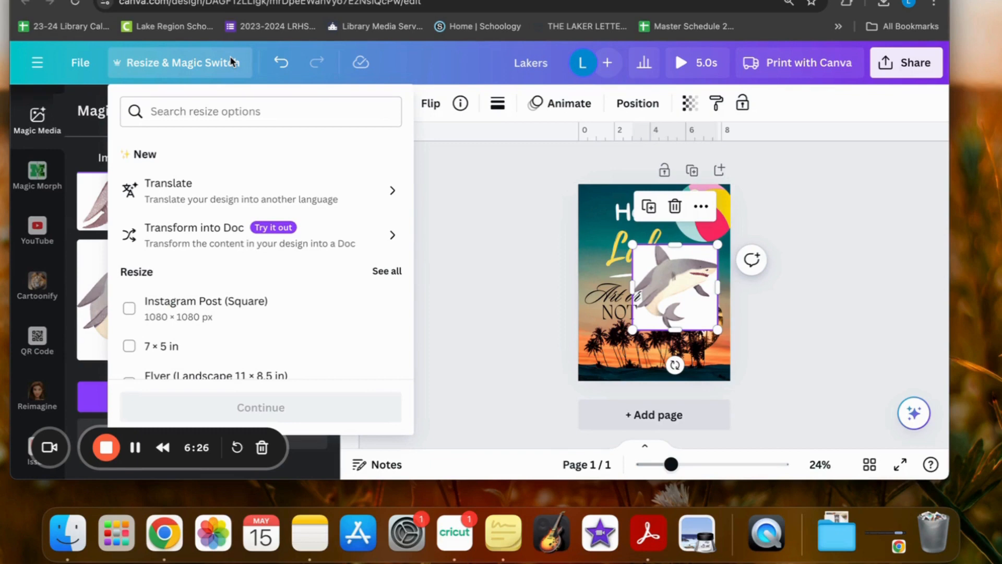
pyautogui.click(130, 310)
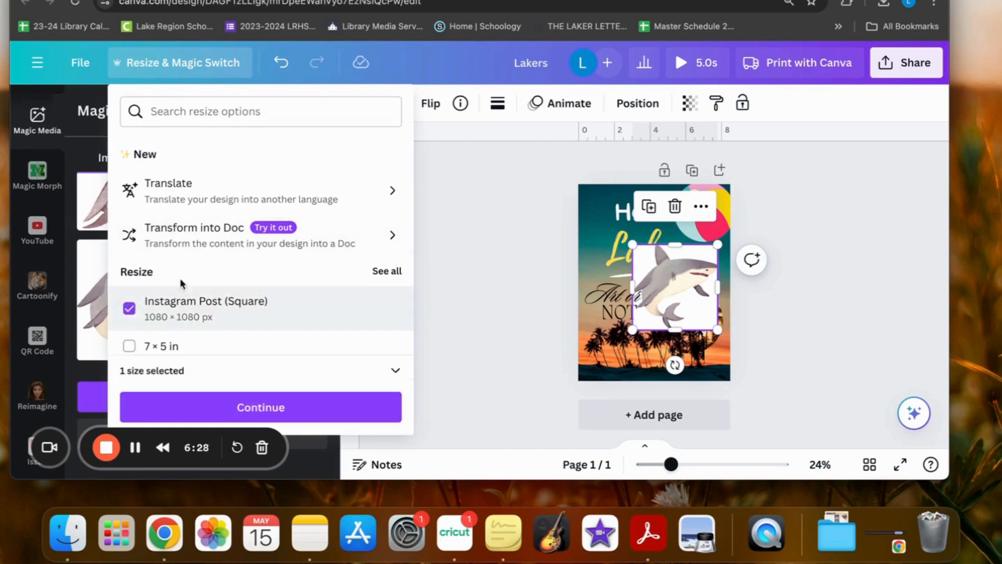
pyautogui.scroll(-4, 227, 260)
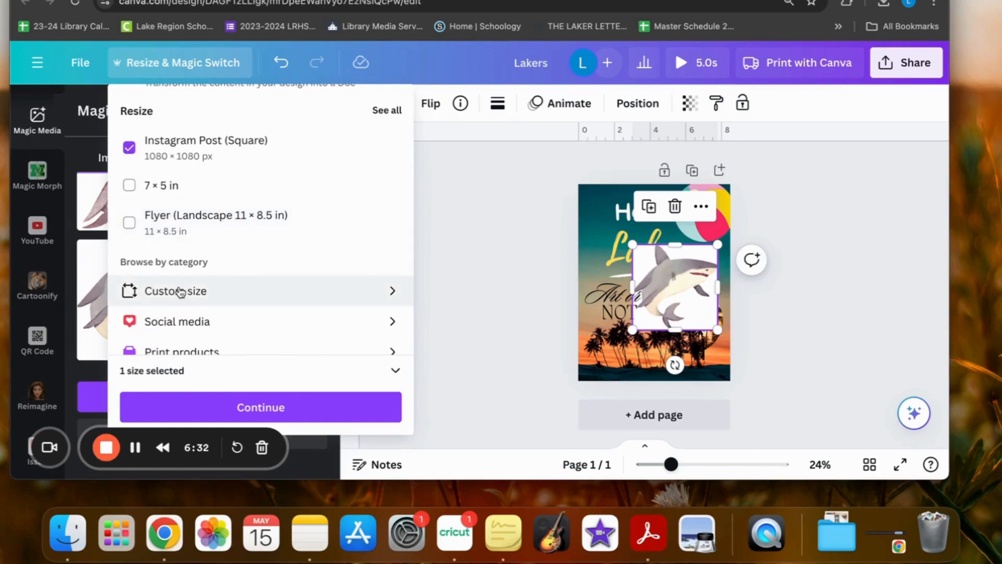
pyautogui.scroll(1, 180, 293)
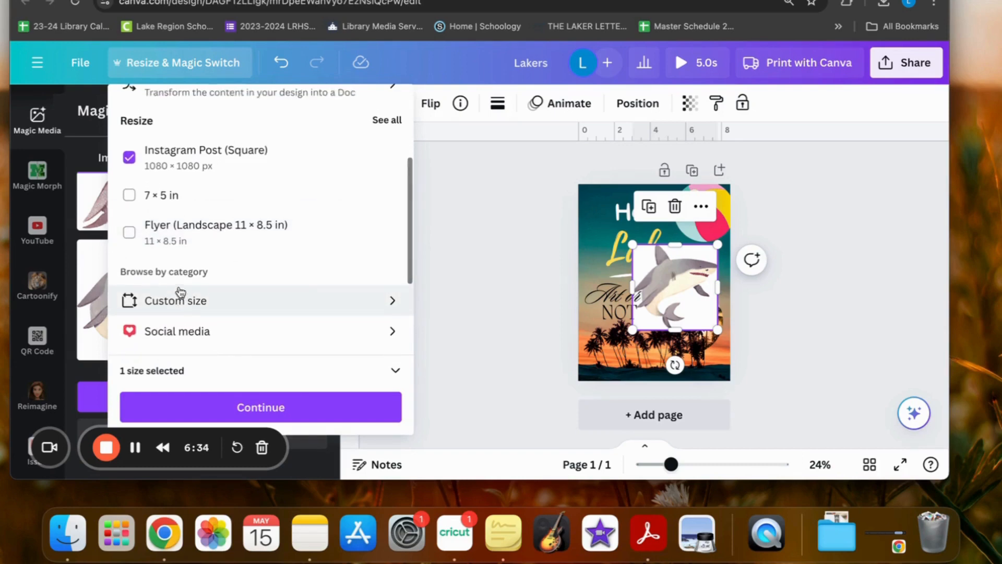
pyautogui.scroll(-3, 180, 292)
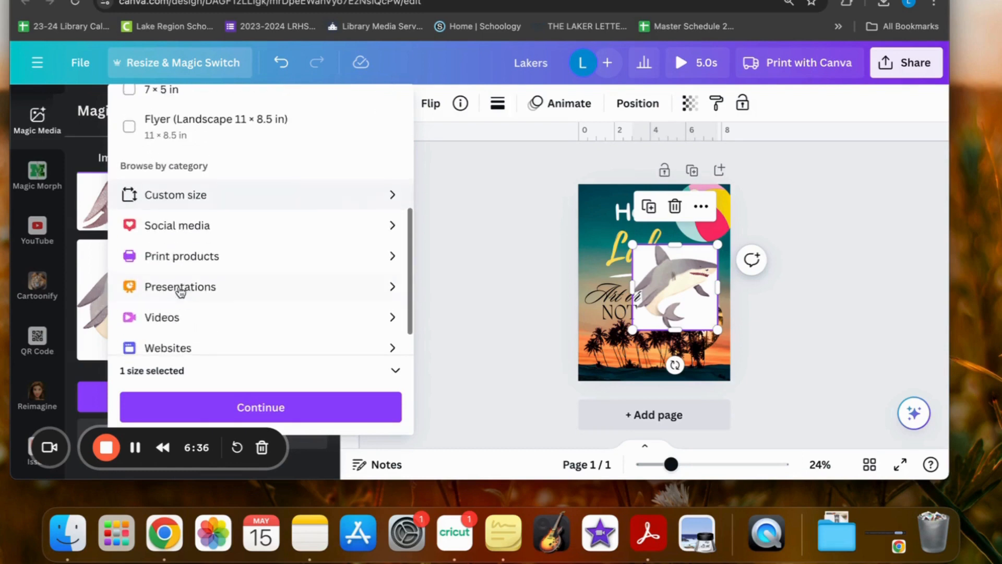
pyautogui.click(274, 414)
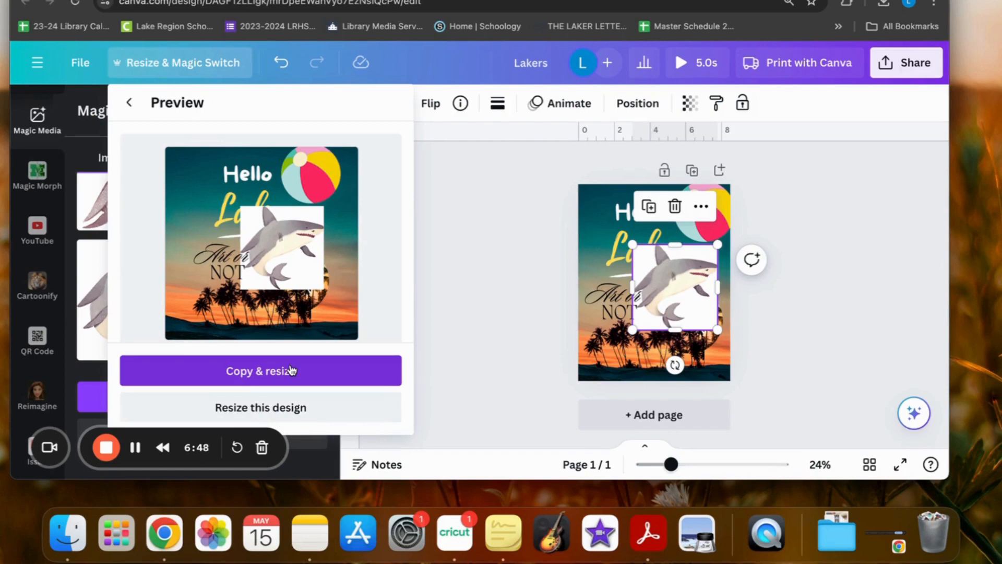
pyautogui.click(297, 409)
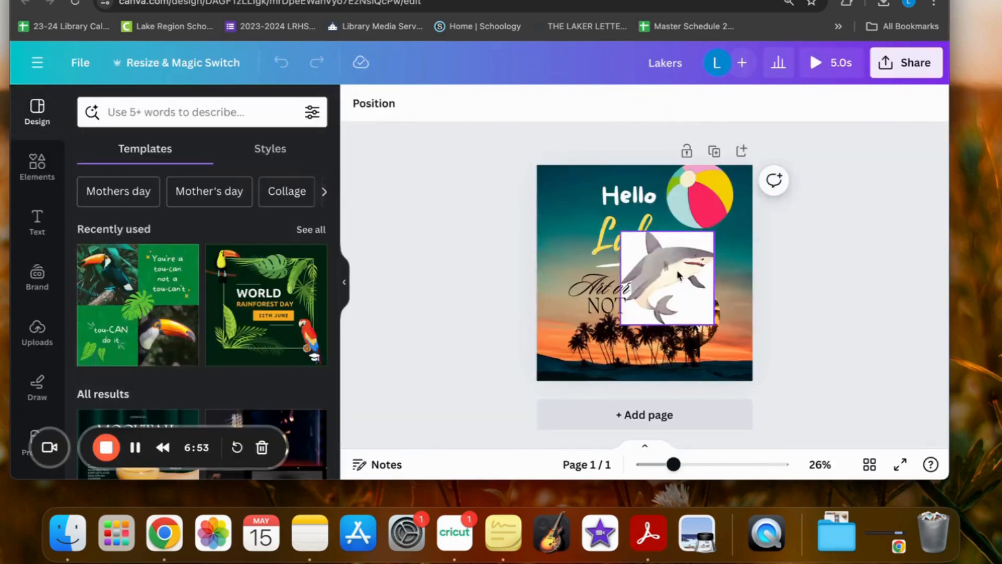
# Move the shark image into the circular frame behind the palm trees.
pyautogui.moveTo(680, 271); pyautogui.dragTo(712, 303)
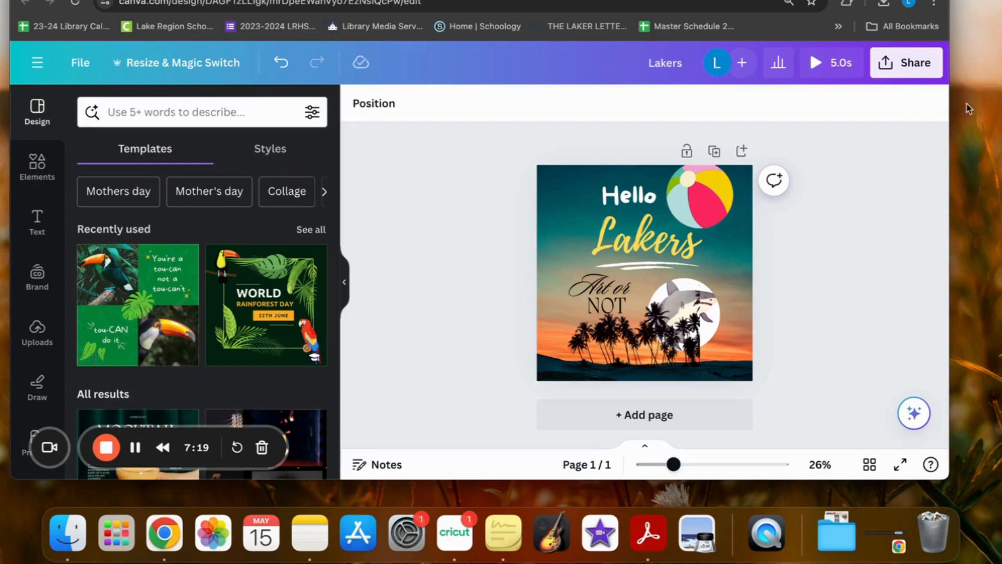
# Open the design's sharing options and review the access levels available for the collaboration link.
pyautogui.click(909, 74)
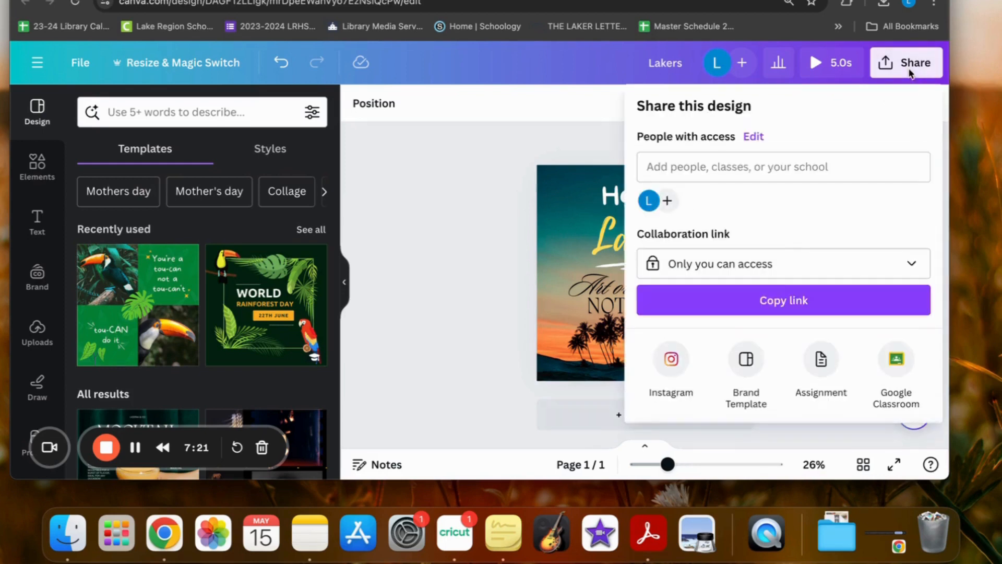
pyautogui.scroll(-1, 772, 201)
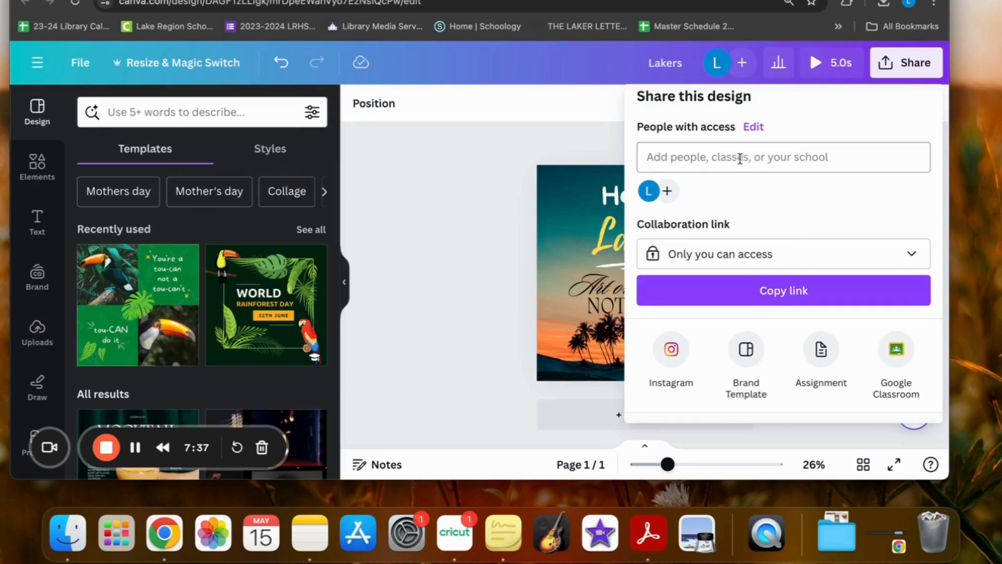
pyautogui.click(738, 252)
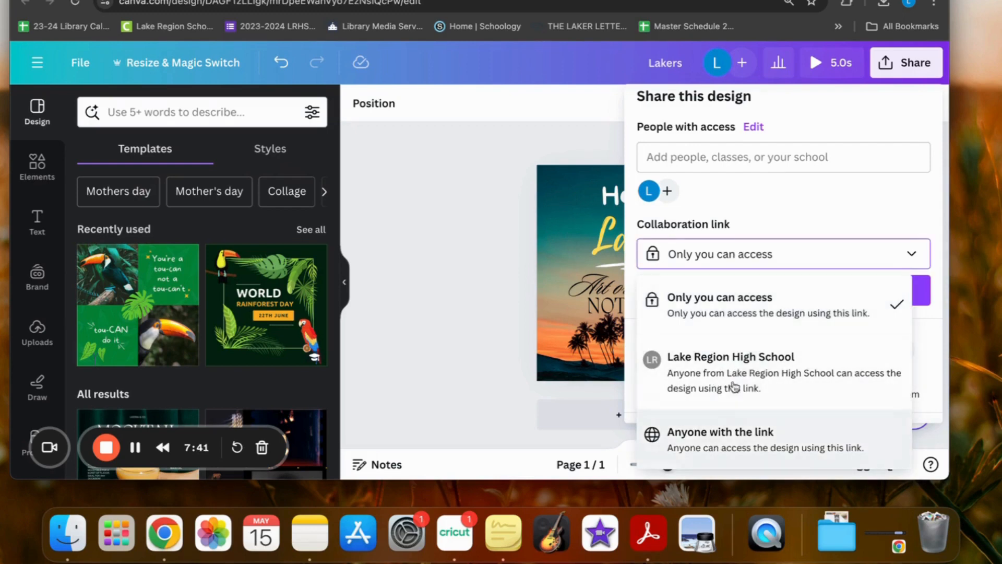
pyautogui.click(932, 305)
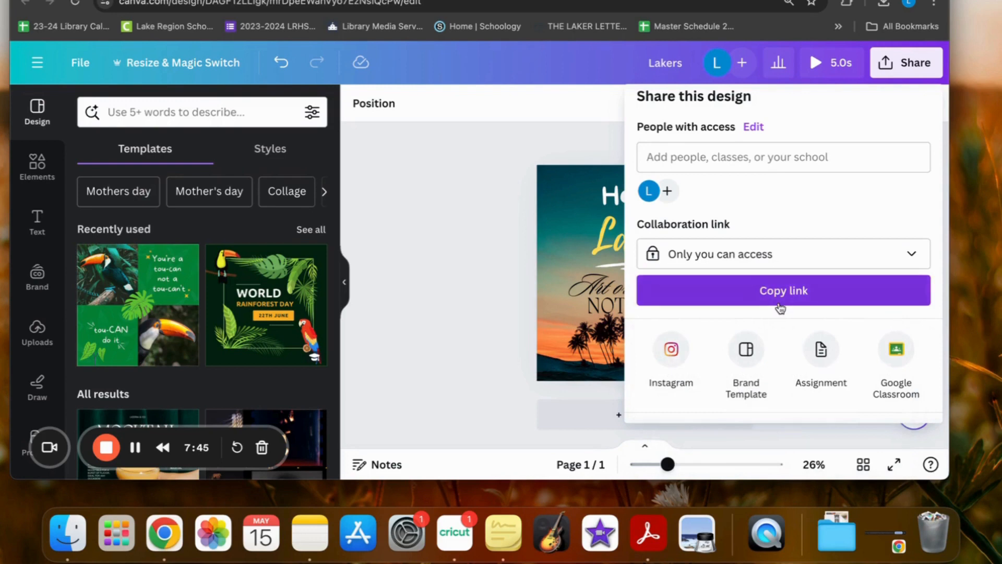
# Download the flyer as a PNG at size 1 (1,080 × 1,080 px), without transparent background or compression.
pyautogui.scroll(-5, 779, 302)
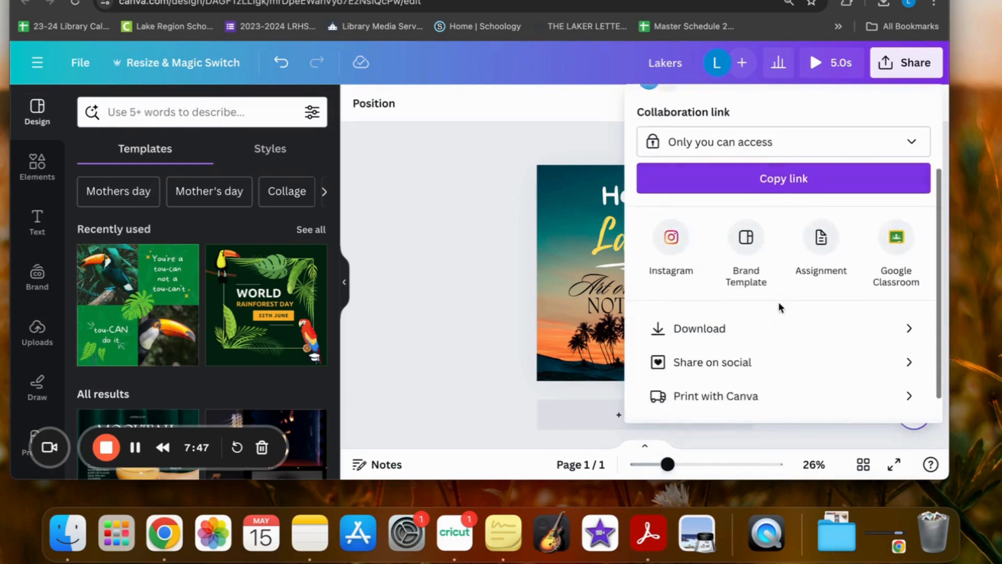
pyautogui.click(692, 296)
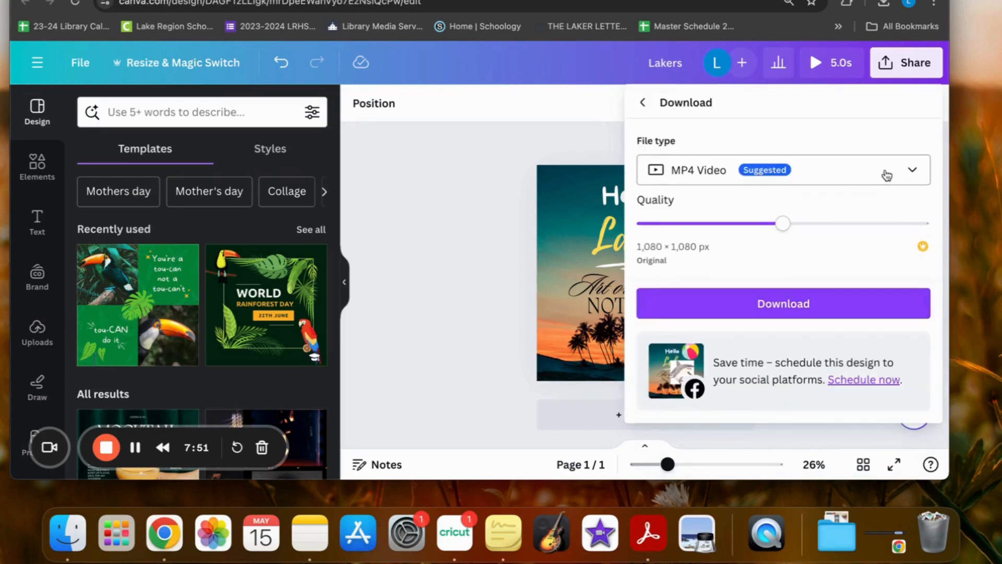
pyautogui.click(688, 179)
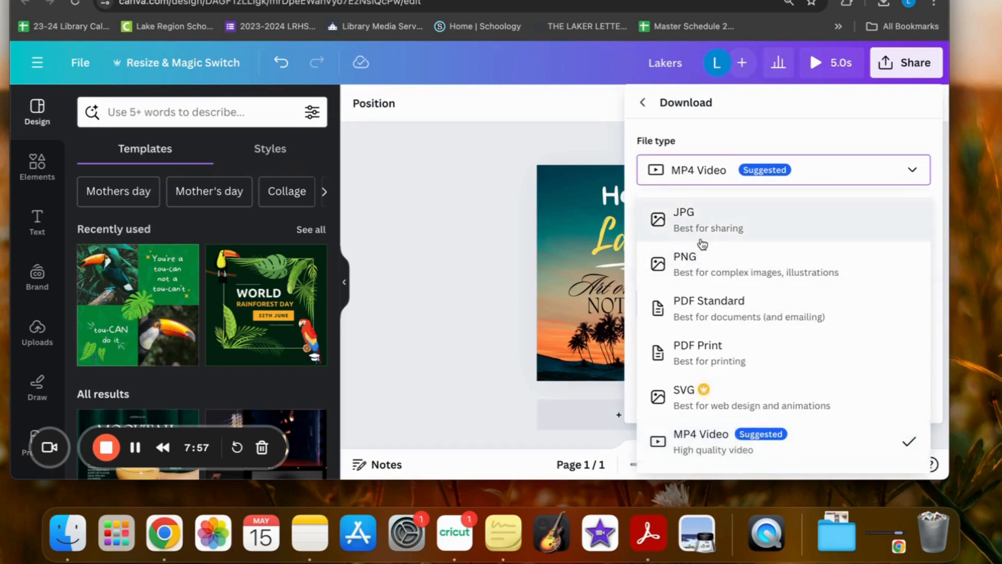
pyautogui.click(697, 273)
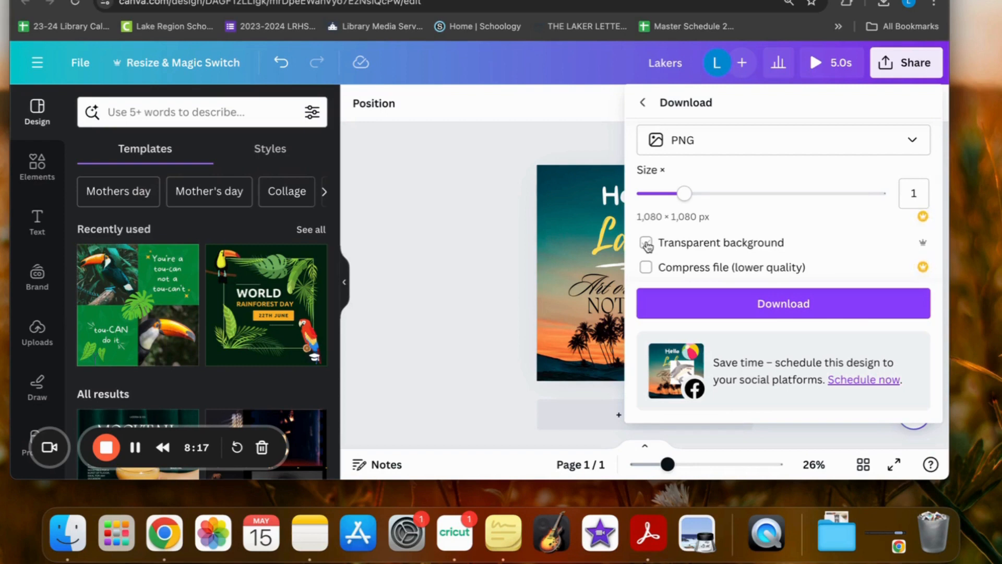
pyautogui.click(782, 305)
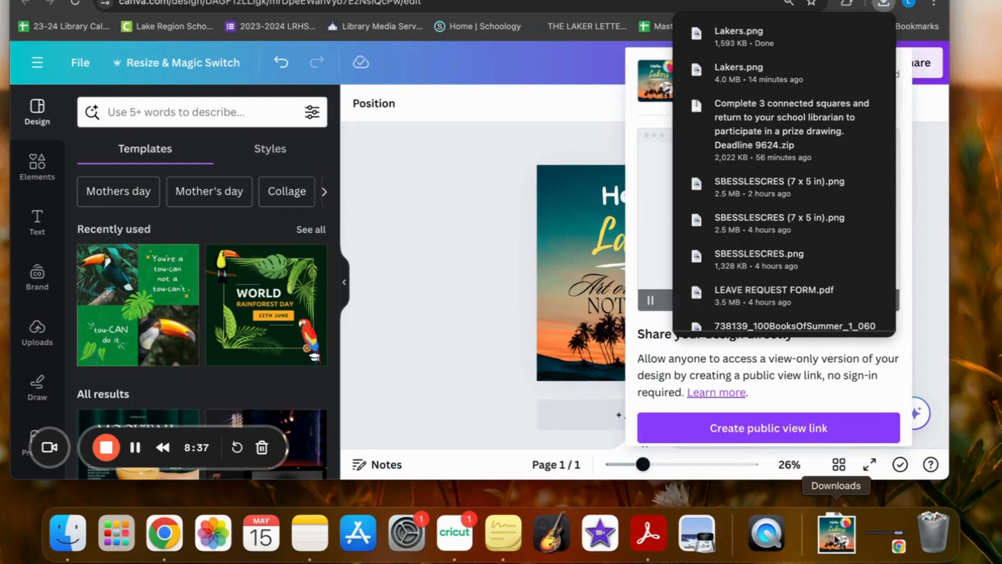
pyautogui.click(405, 353)
pyautogui.click(406, 353)
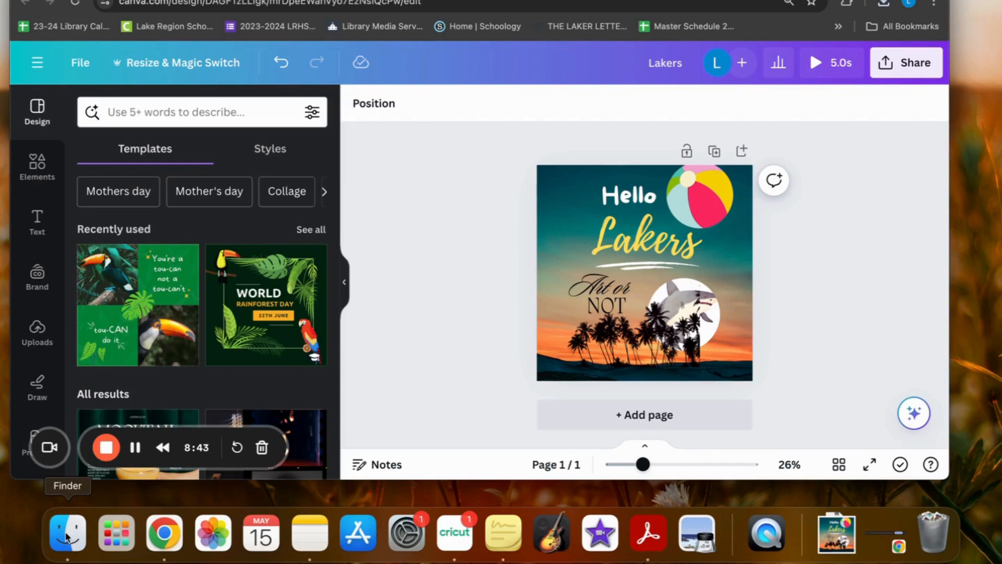
# Rename the design as "Hello Laker Project".
pyautogui.click(77, 61)
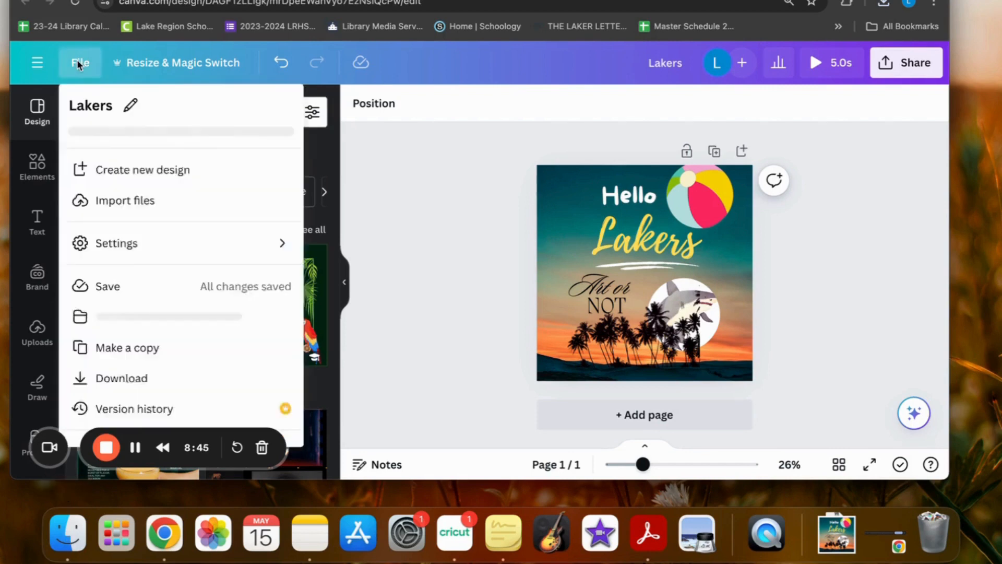
pyautogui.click(97, 108)
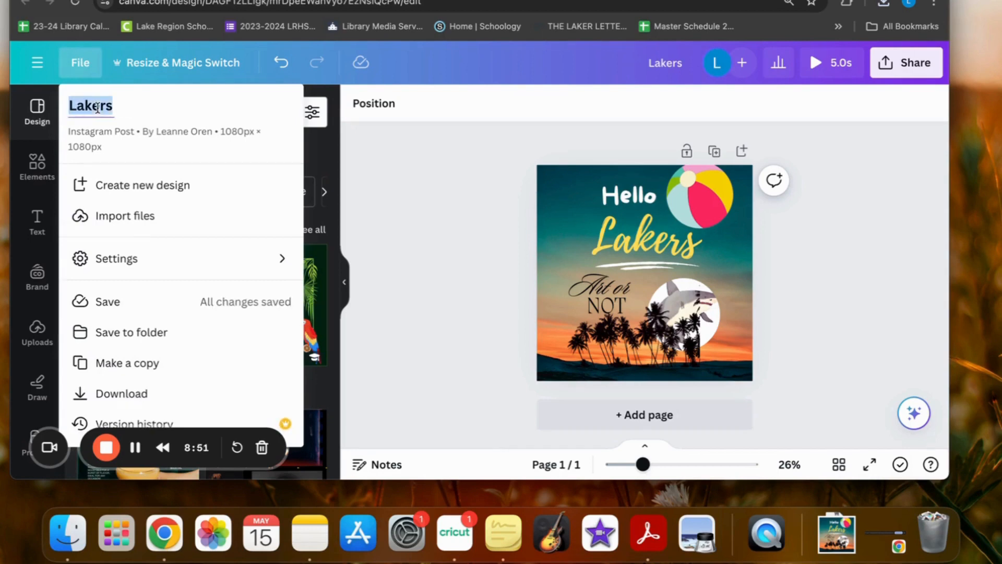
pyautogui.write('Hello Laker Project')
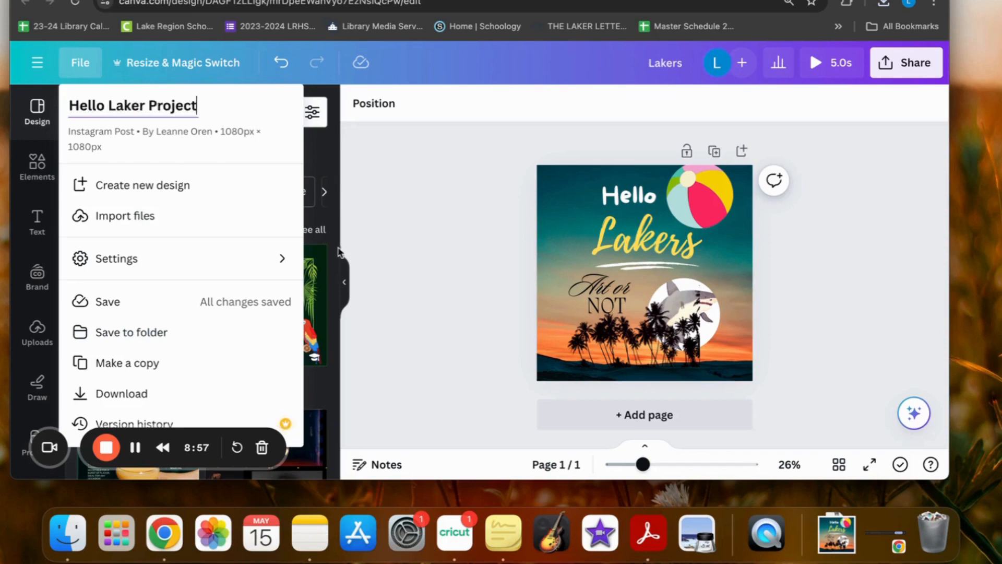
pyautogui.click(404, 283)
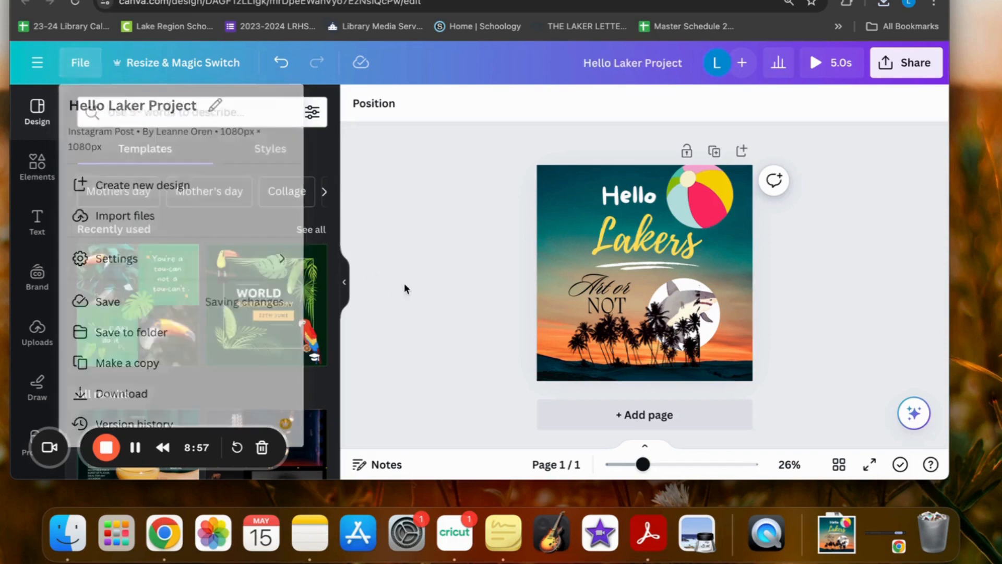